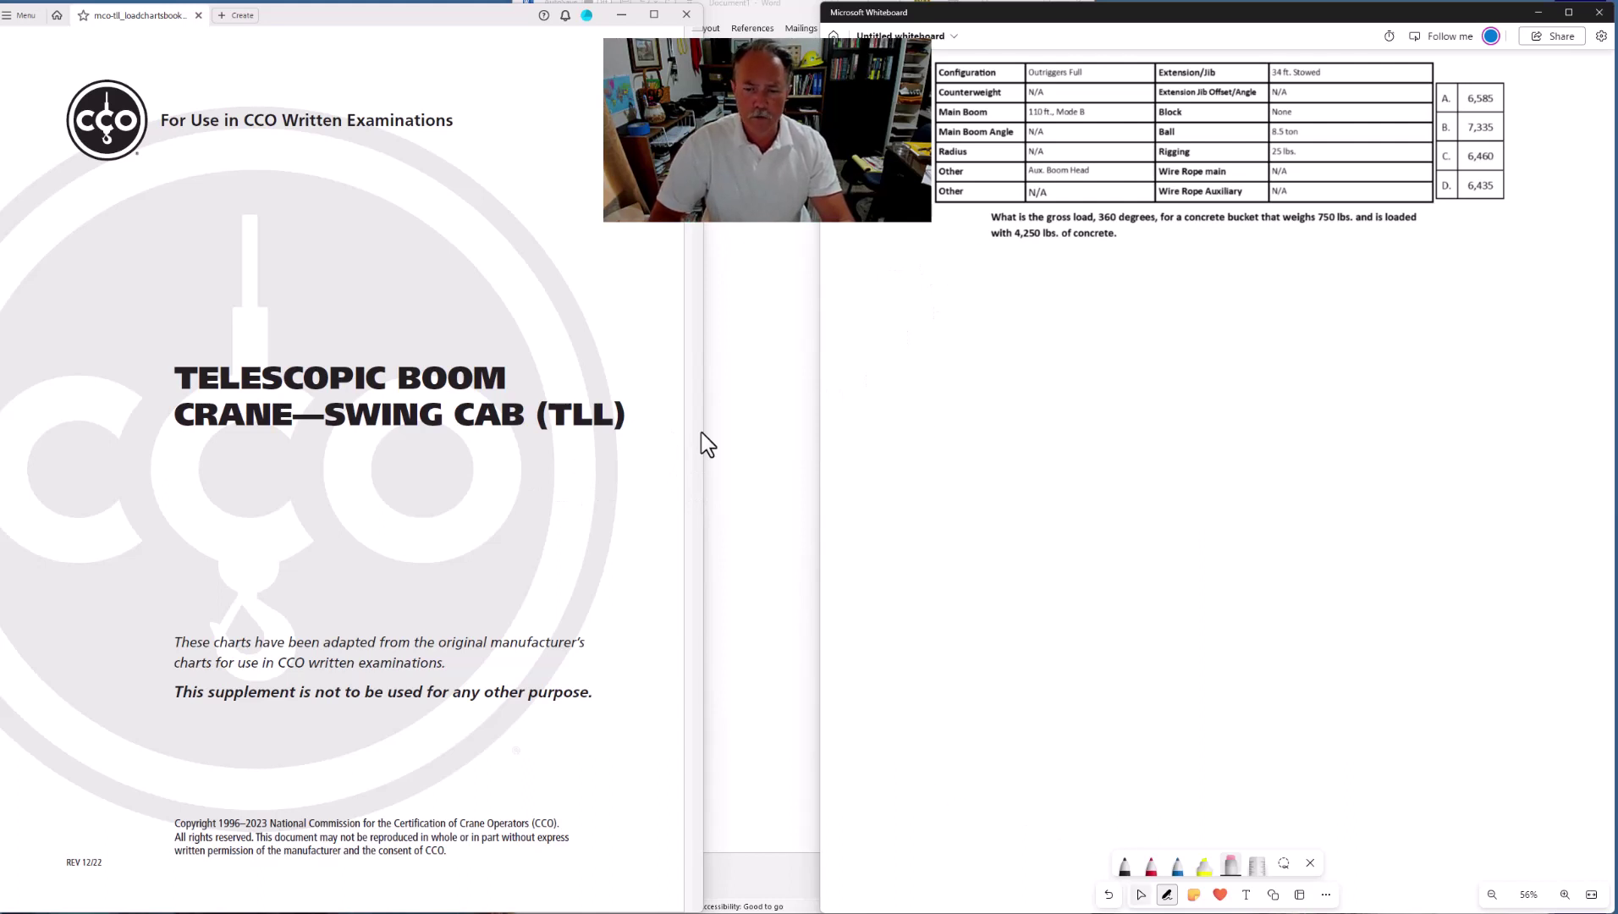
Handwrite 'GL = OW + Deductions' in black pen, then underline 750 lbs. and 4,250 lbs
click(1125, 863)
click(1125, 863)
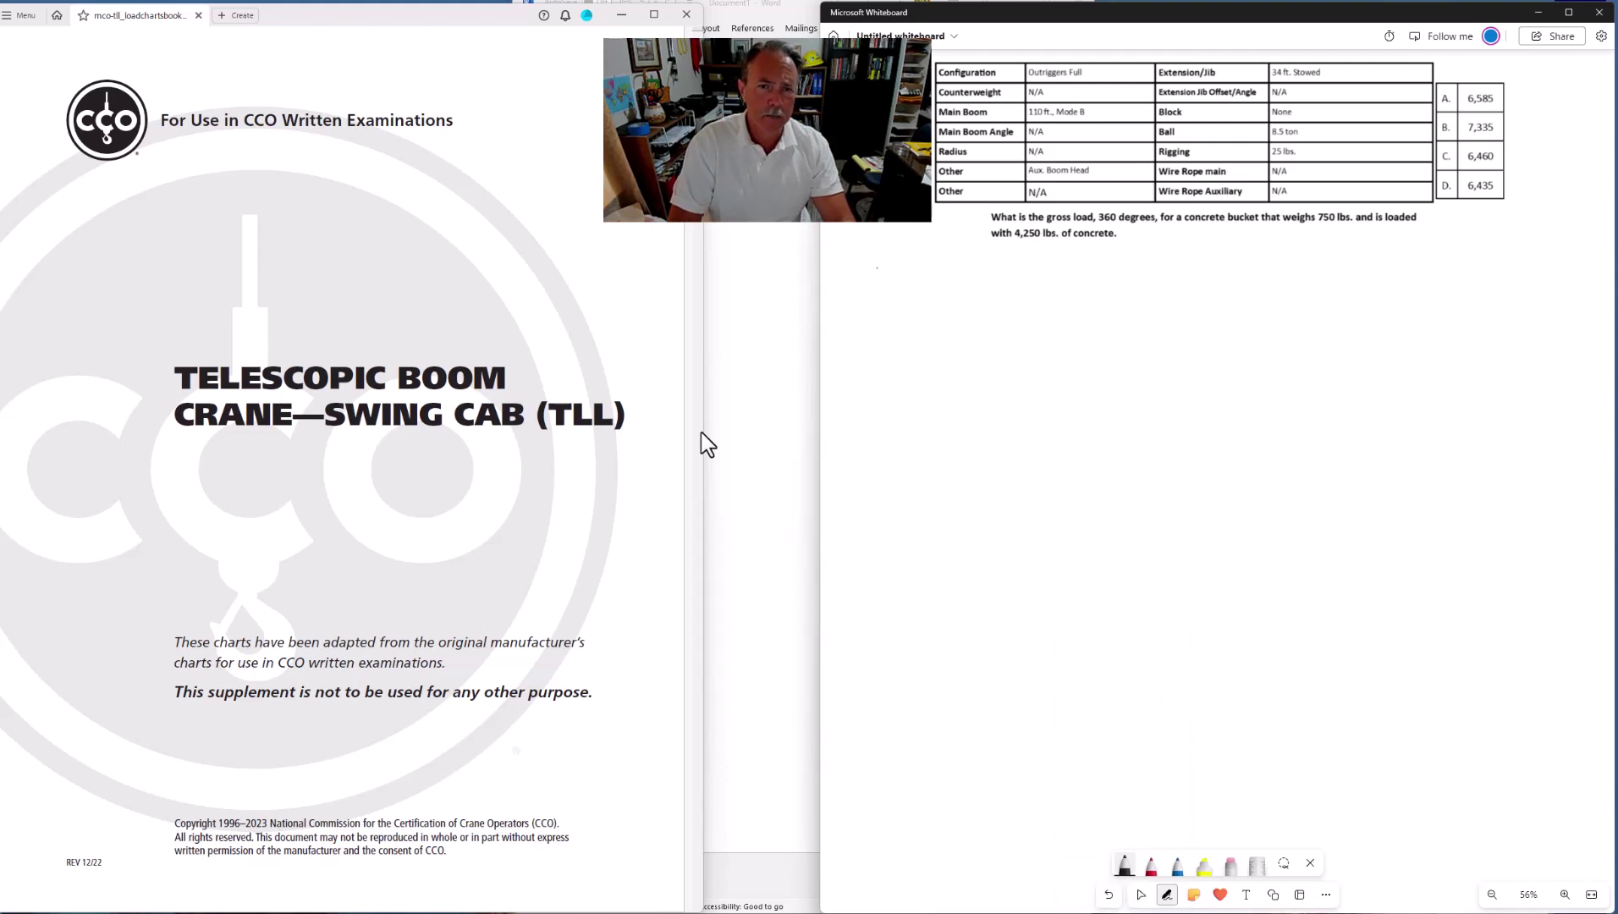
mouse_move(875, 268)
mouse_down()
mouse_move(870, 287)
mouse_move(893, 270)
mouse_move(917, 282)
mouse_up()
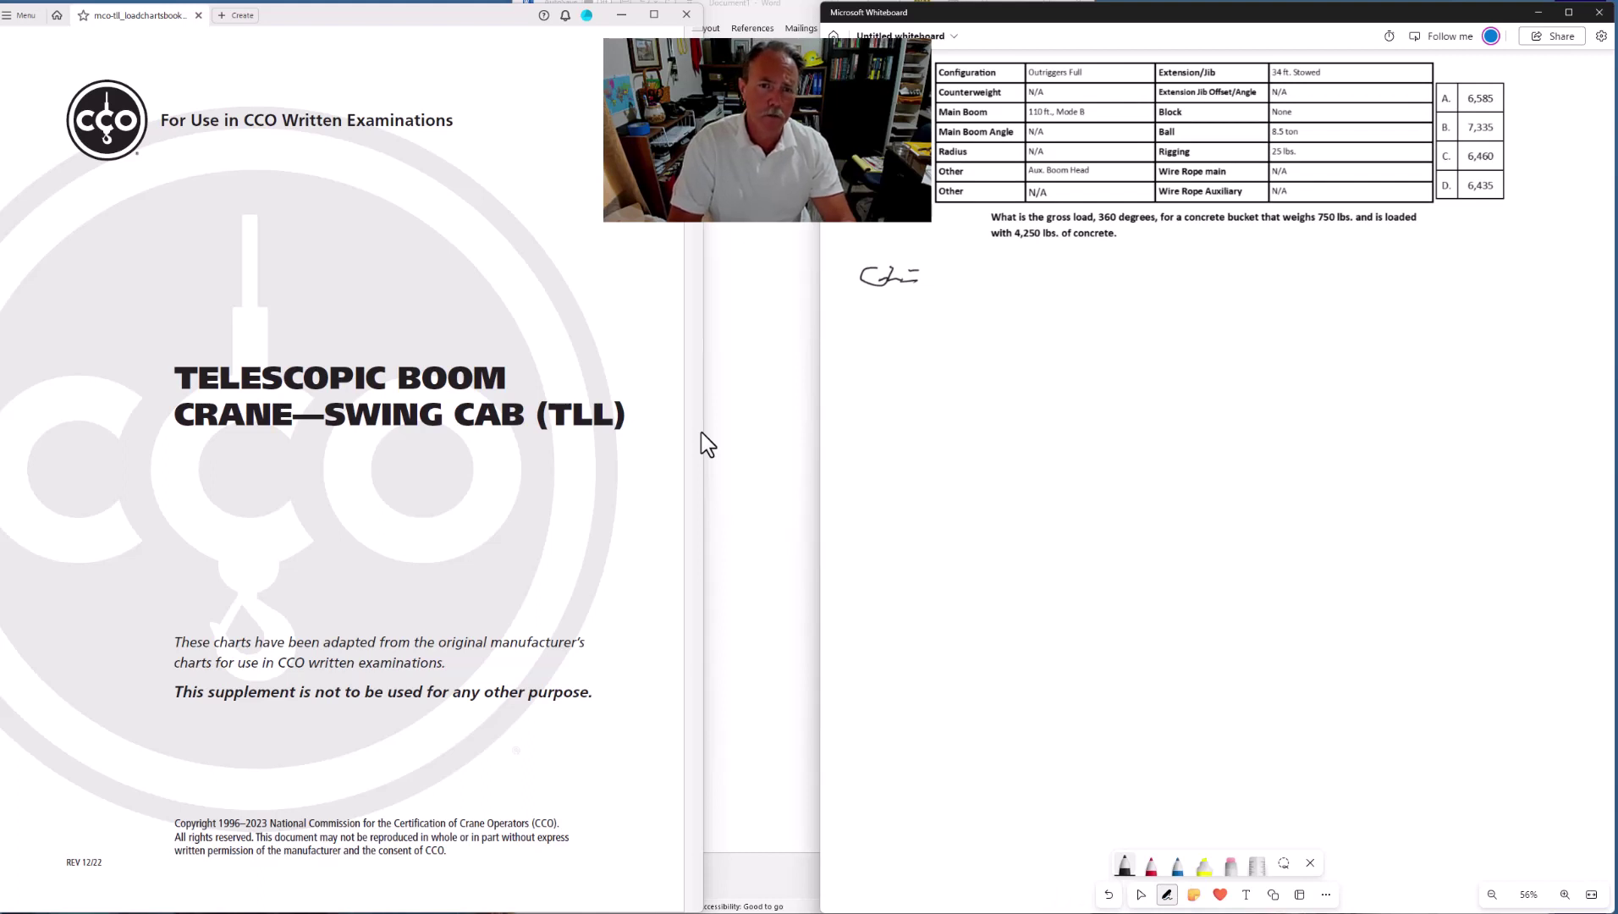
drag(949, 267, 987, 261)
mouse_move(1032, 262)
mouse_down()
mouse_move(1030, 277)
mouse_move(1138, 259)
mouse_up()
drag(1142, 273, 1169, 275)
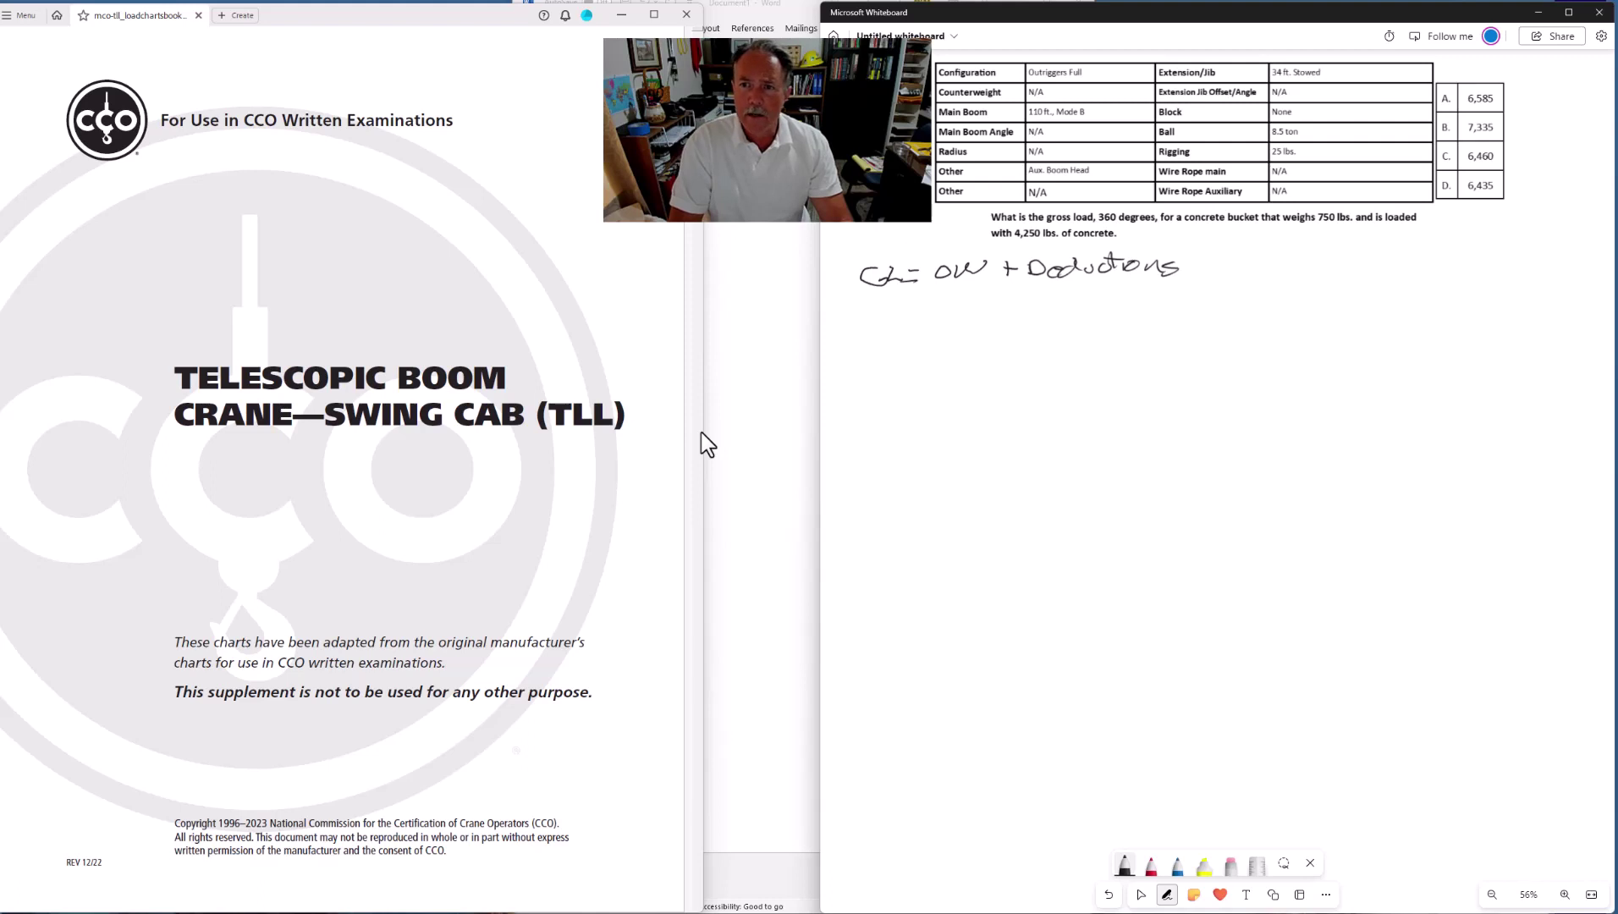
drag(1325, 226, 1344, 227)
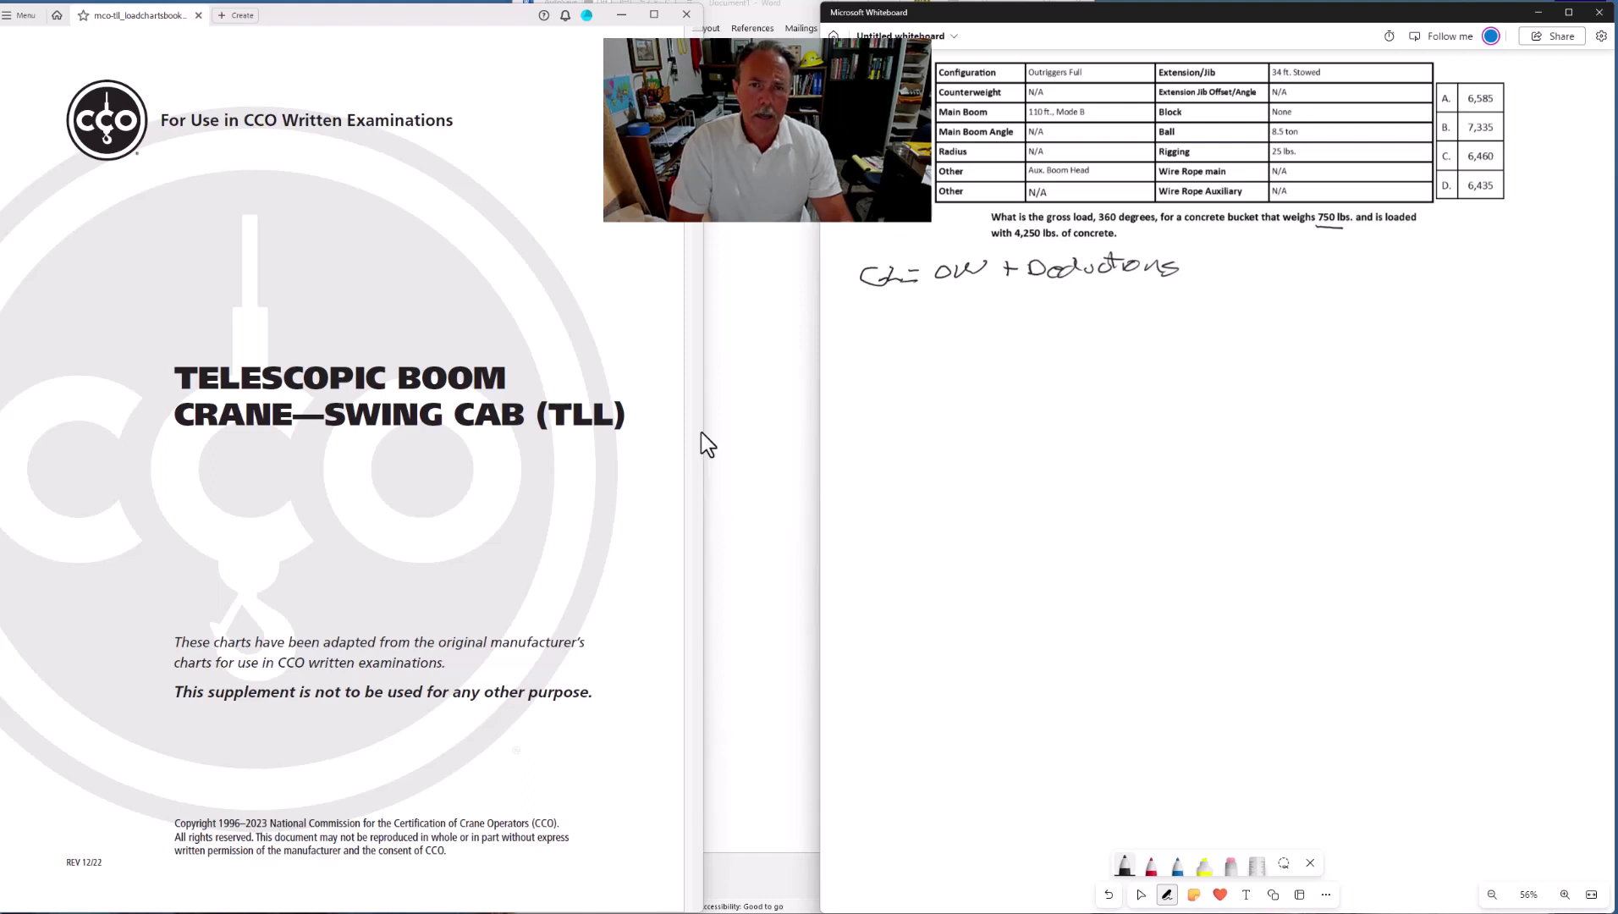
drag(1014, 240, 1060, 241)
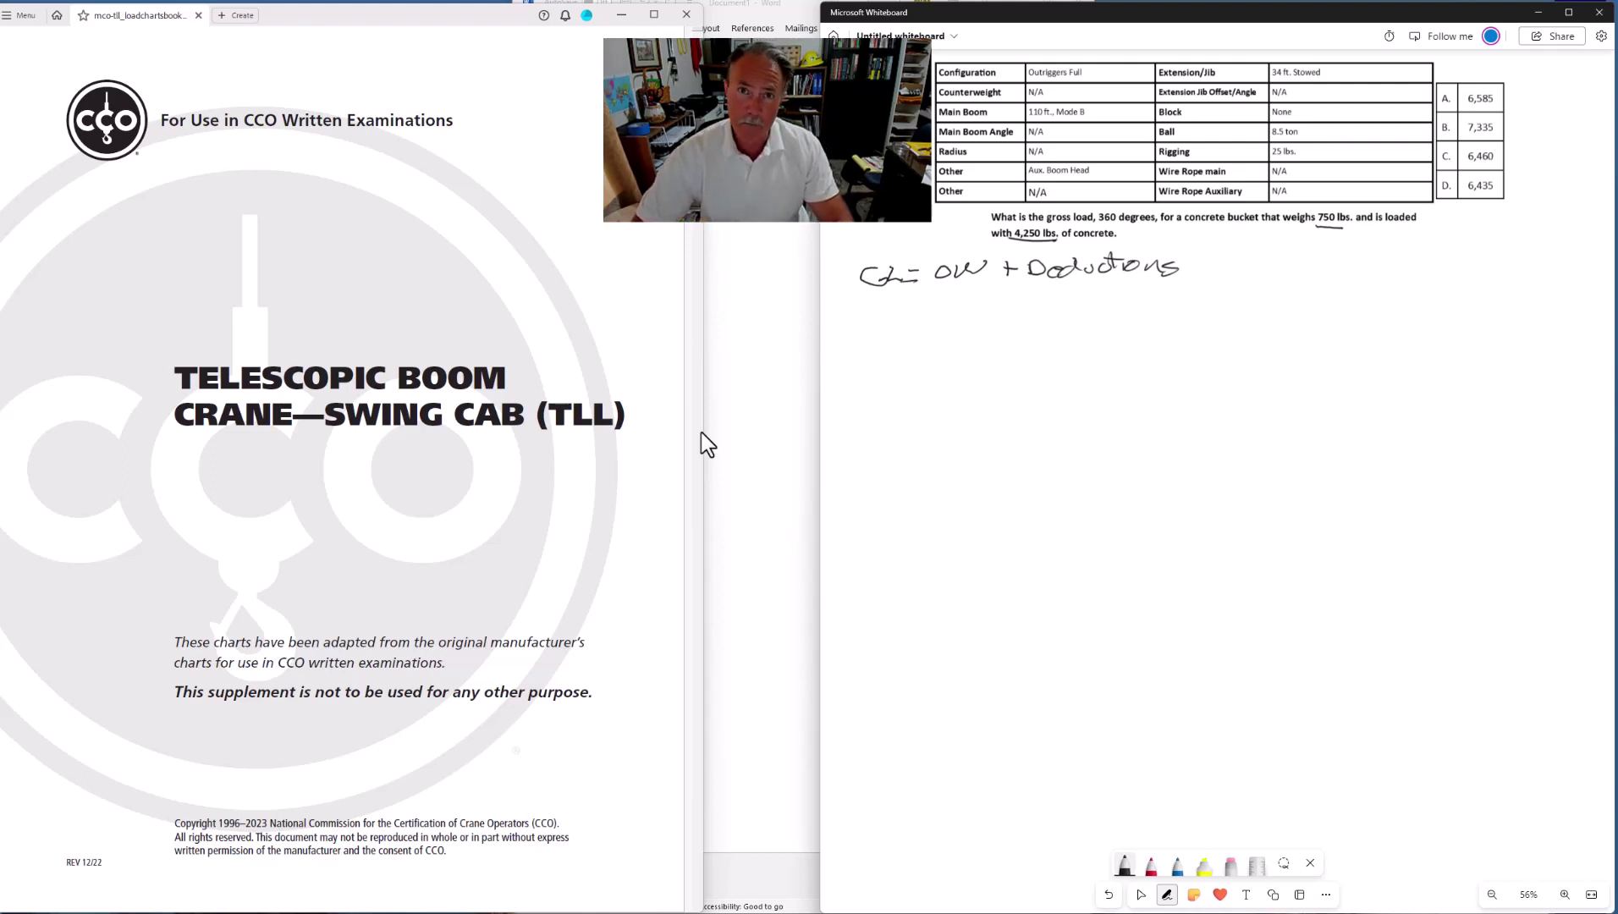
Draw the boom and ground lines, label the boom 110' 8, and underline Aux. Boom Head
drag(905, 704, 1249, 456)
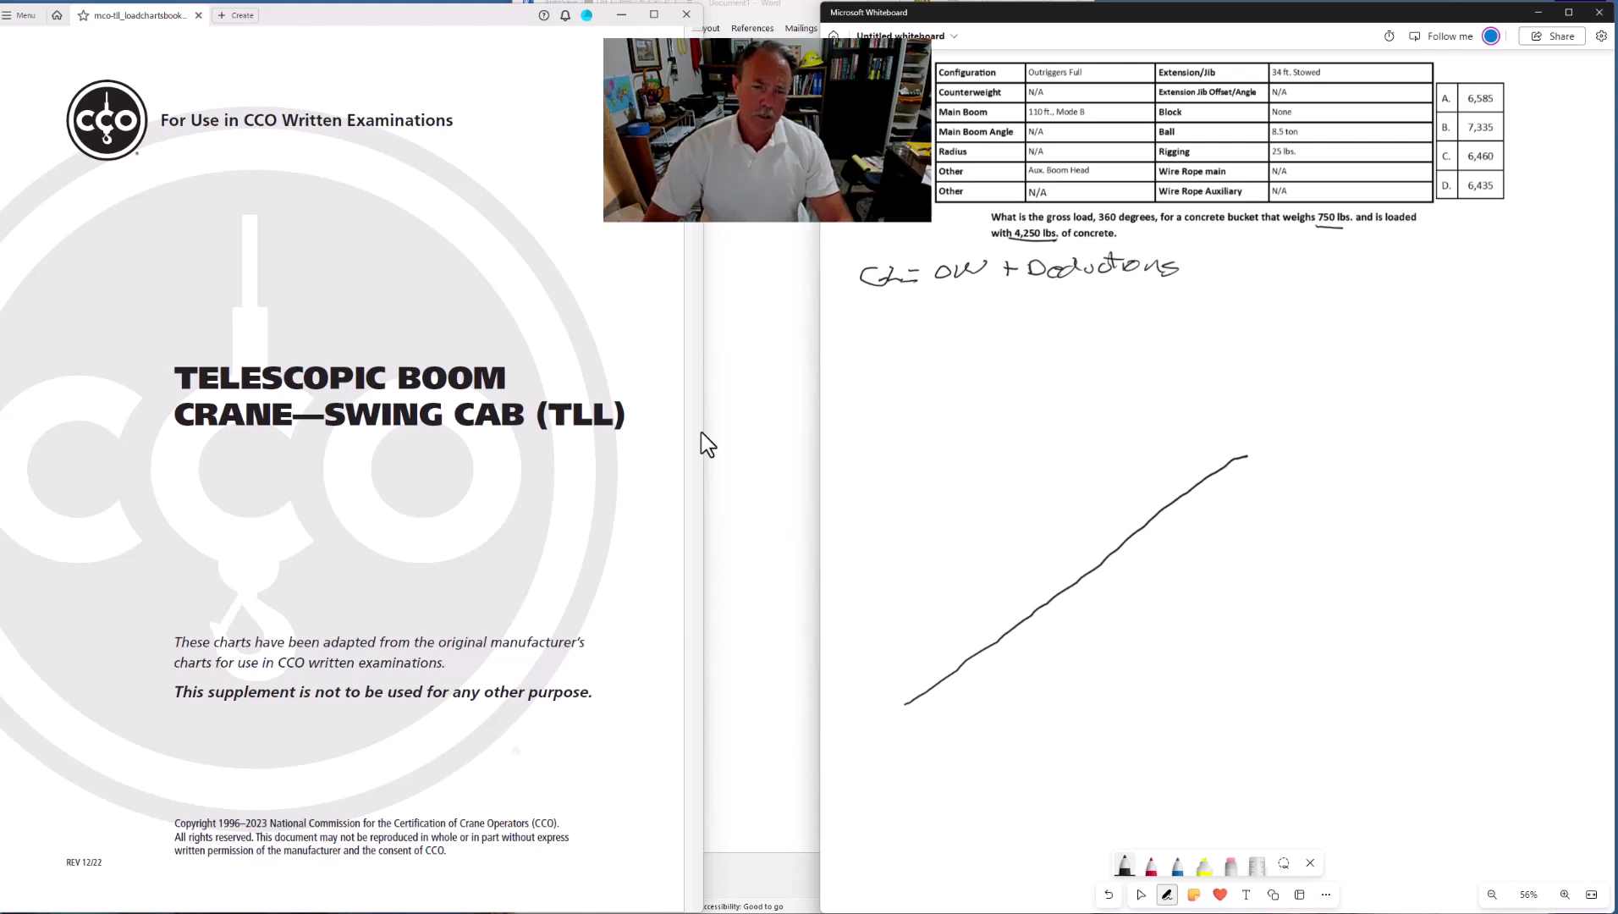
drag(905, 704, 1267, 701)
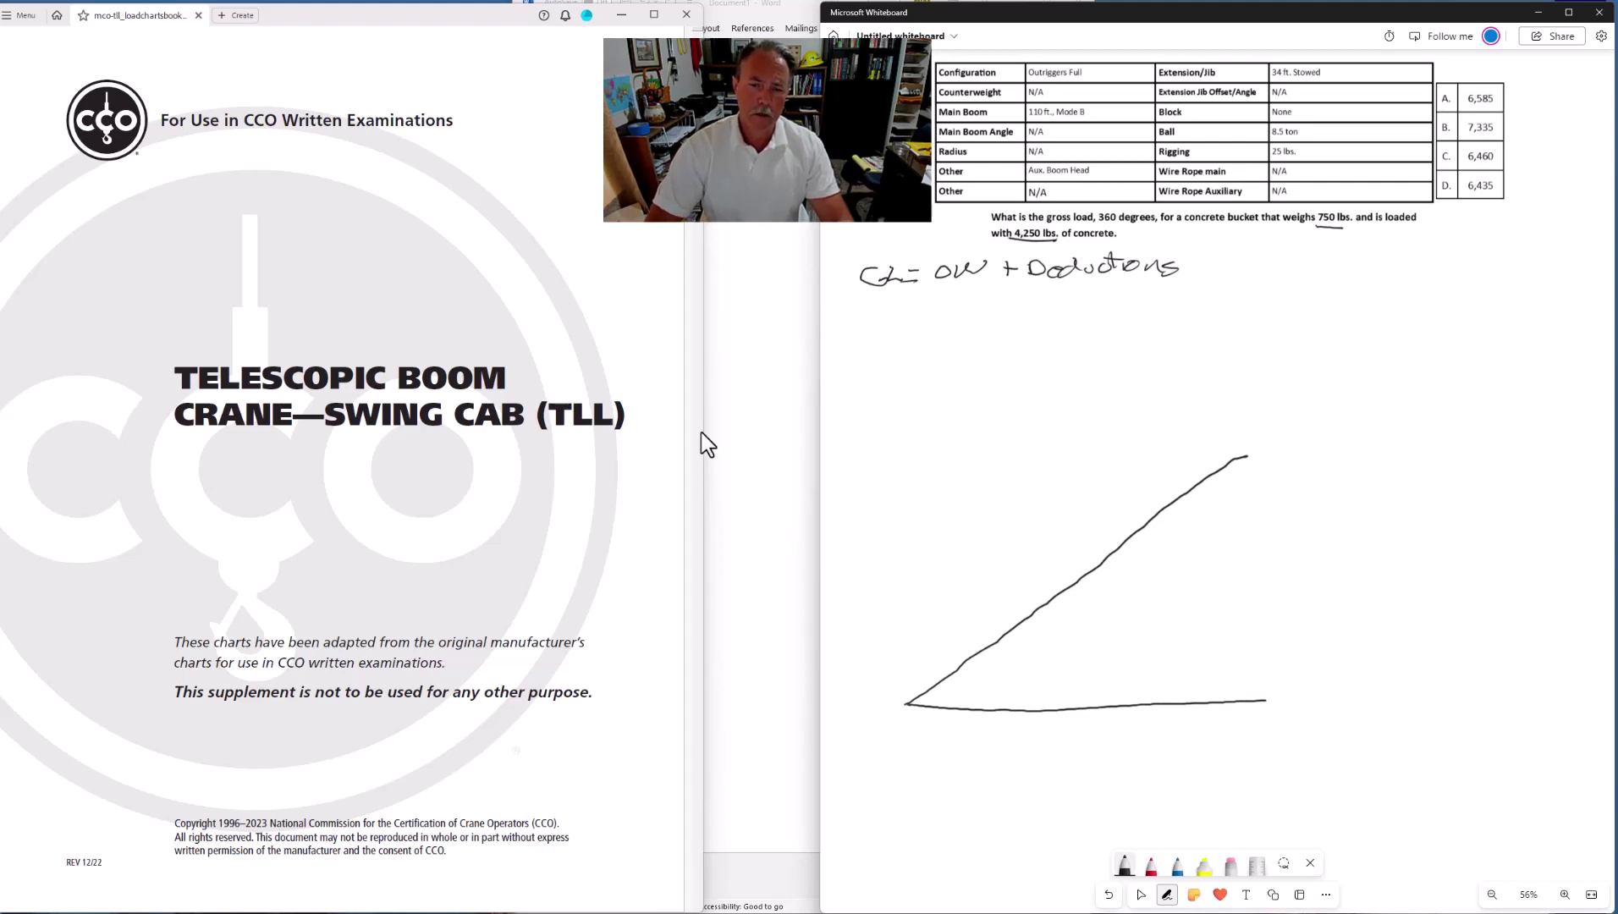
mouse_move(1032, 570)
mouse_down()
mouse_move(1043, 586)
mouse_move(1097, 554)
mouse_up()
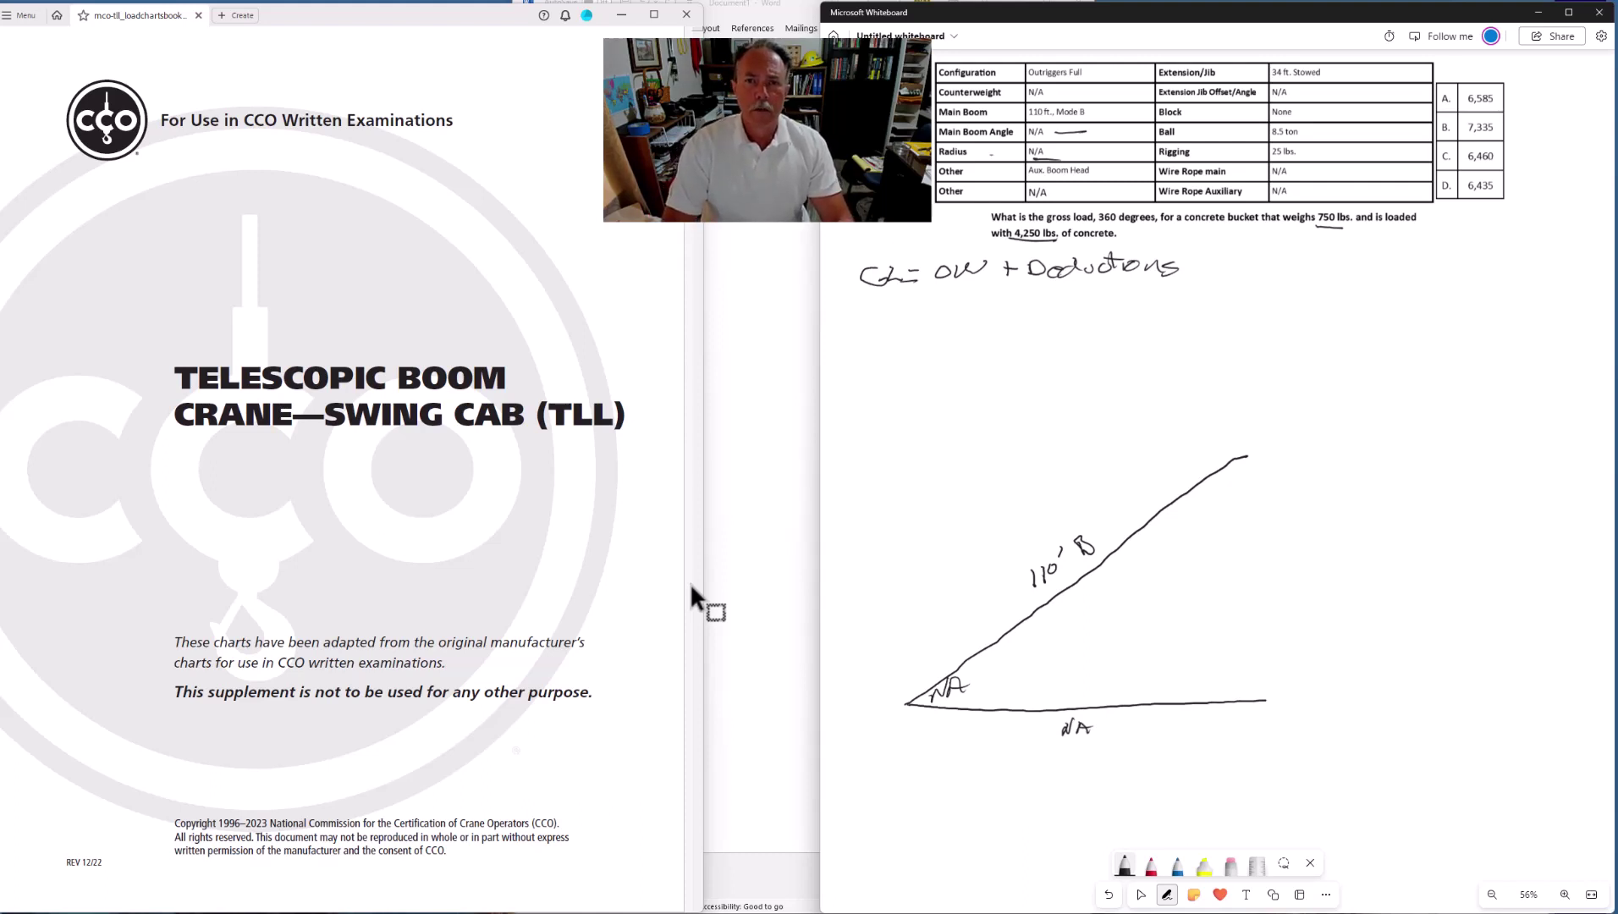
drag(1031, 177, 1097, 175)
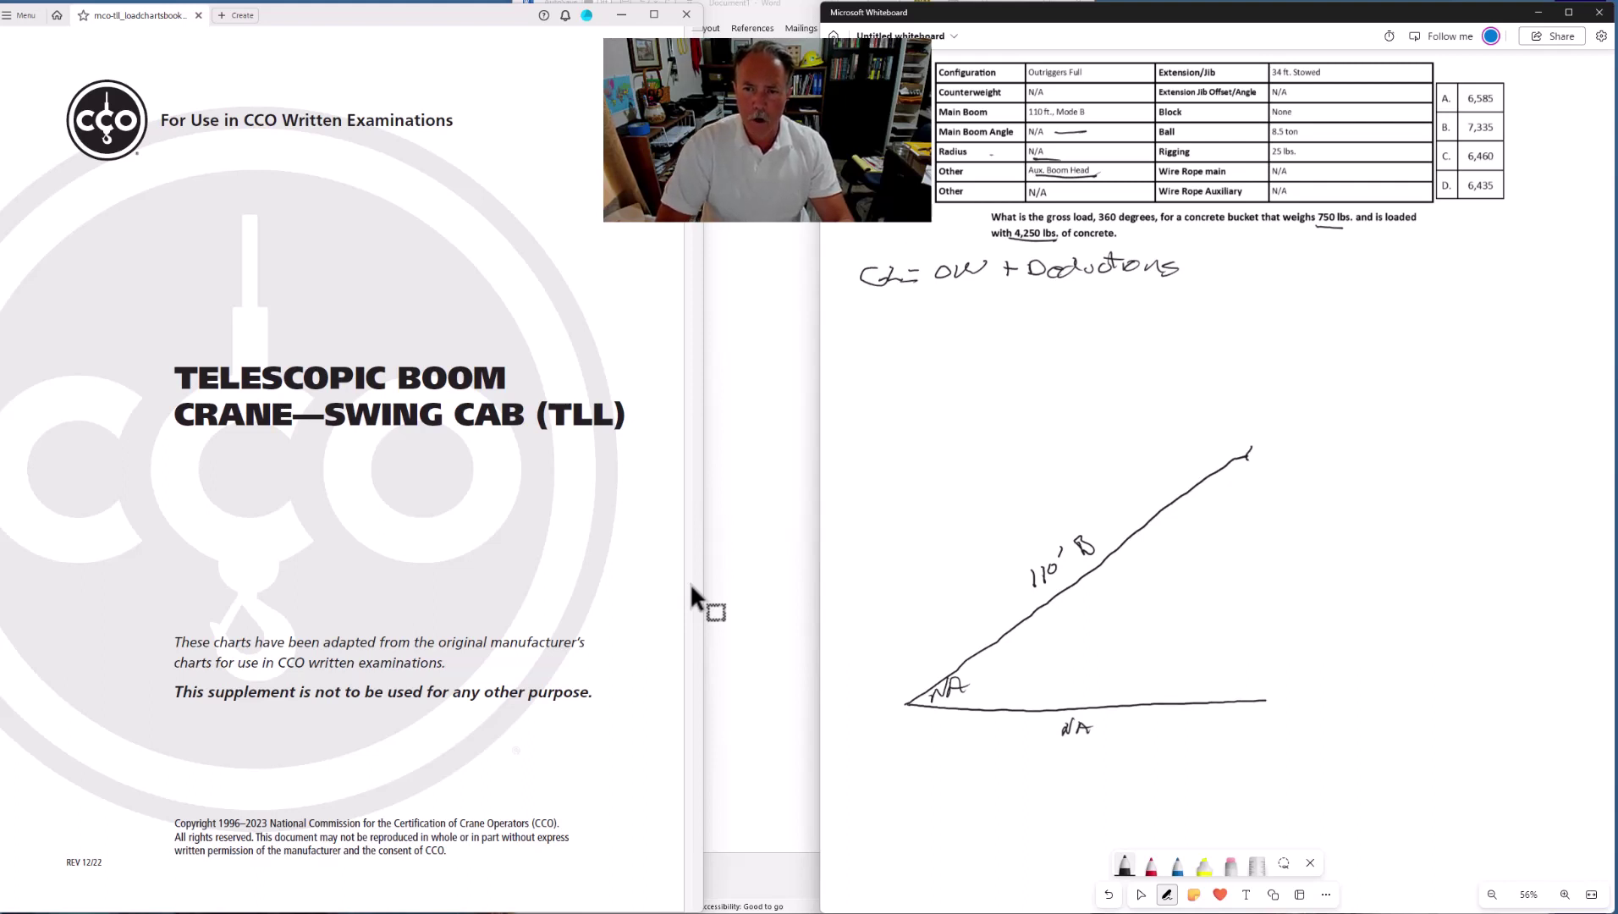
Draw an X-marked box at the boom tip with a label line reading Aux Head
drag(1250, 464, 1276, 466)
drag(1255, 454, 1274, 464)
mouse_move(1273, 453)
mouse_down()
mouse_move(1257, 464)
mouse_move(1419, 459)
mouse_up()
drag(1292, 457, 1345, 458)
drag(1362, 434, 1372, 454)
mouse_move(1383, 446)
mouse_down()
mouse_move(1370, 455)
mouse_move(1388, 455)
mouse_up()
mouse_move(1401, 439)
mouse_down()
mouse_move(1393, 452)
mouse_move(1409, 455)
mouse_up()
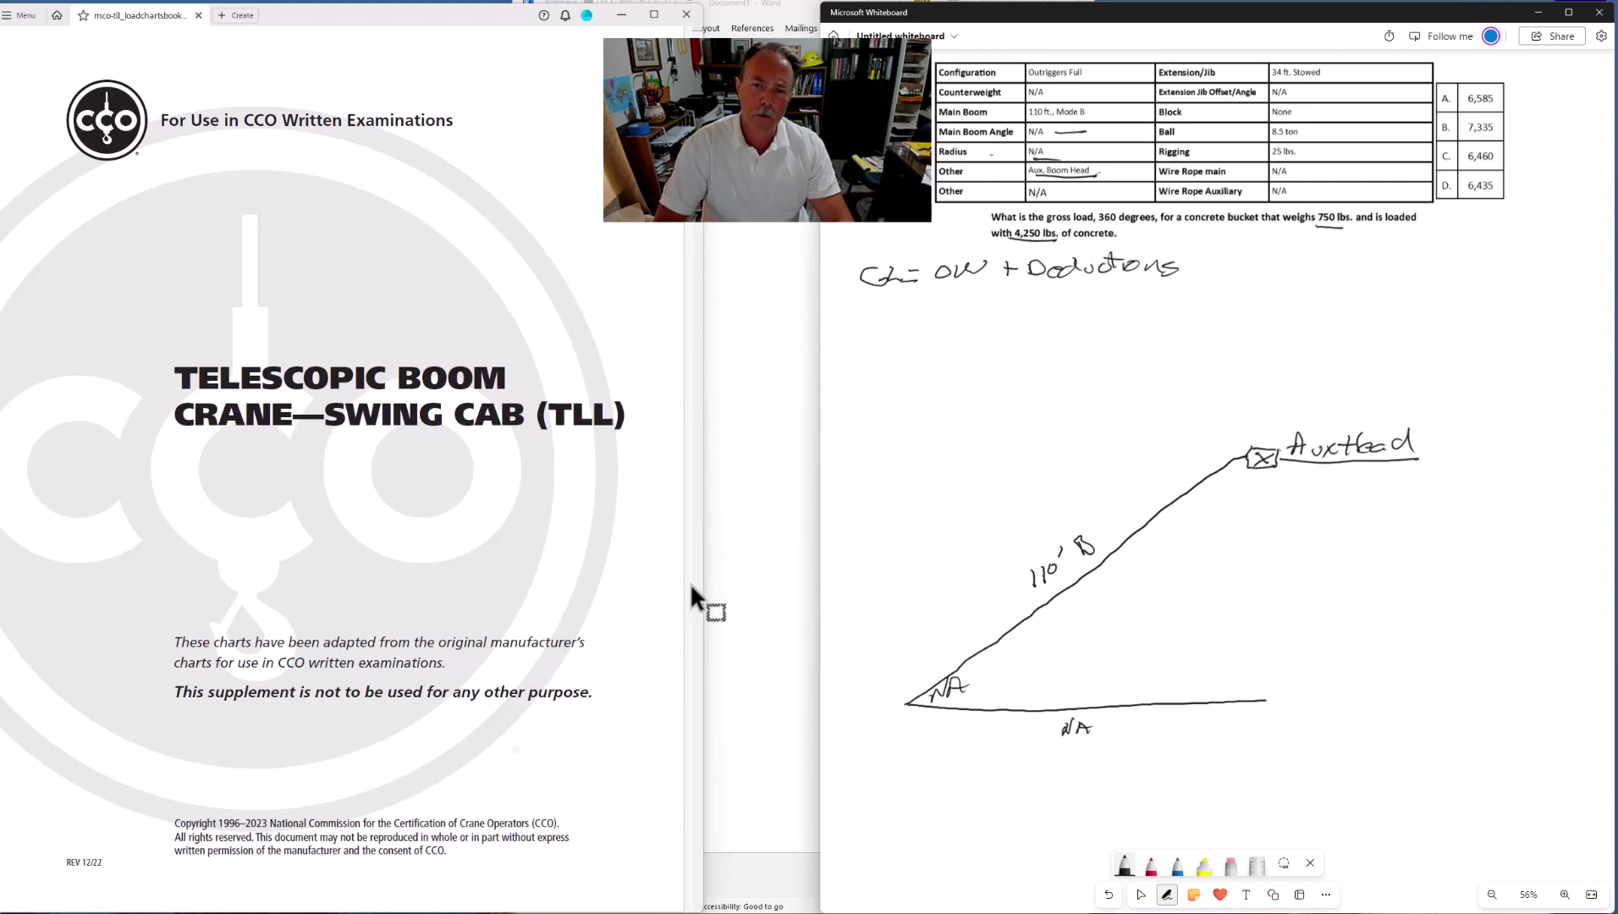
Draw the stowed jib off the boom and label it 34' Stowed
mouse_move(1180, 489)
mouse_down()
mouse_move(1194, 511)
mouse_move(1145, 523)
mouse_move(1185, 364)
mouse_move(1401, 365)
mouse_up()
mouse_move(1217, 331)
mouse_down()
mouse_move(1236, 342)
mouse_move(1214, 346)
mouse_move(1267, 337)
mouse_up()
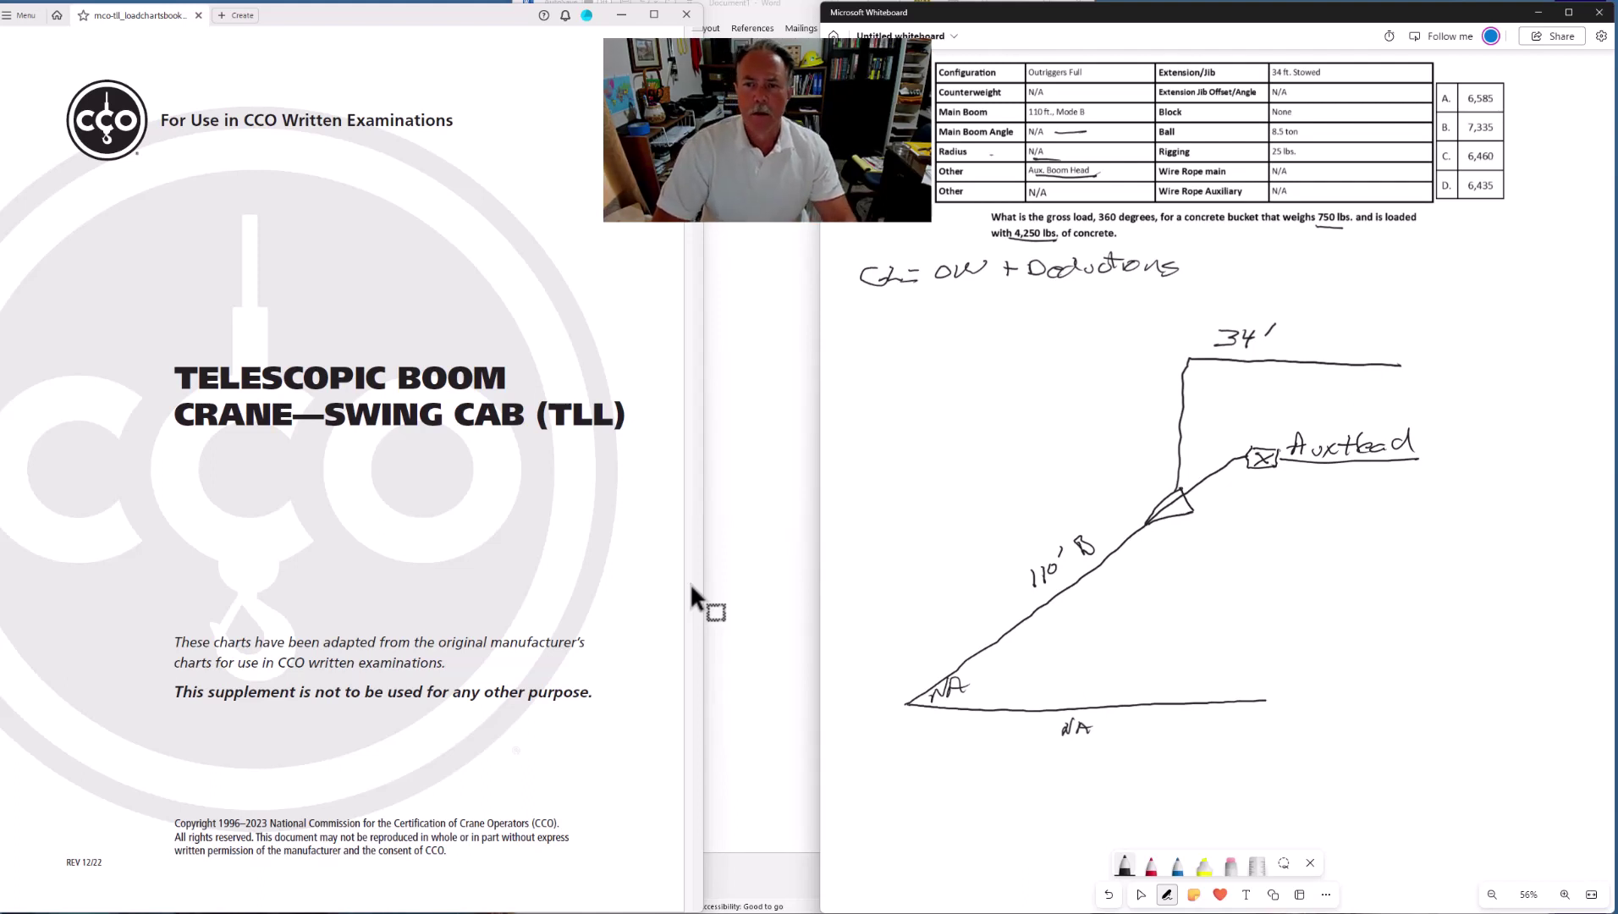
mouse_move(1291, 339)
mouse_down()
mouse_move(1277, 355)
mouse_move(1303, 357)
mouse_up()
drag(1294, 346, 1359, 356)
drag(1354, 349, 1376, 330)
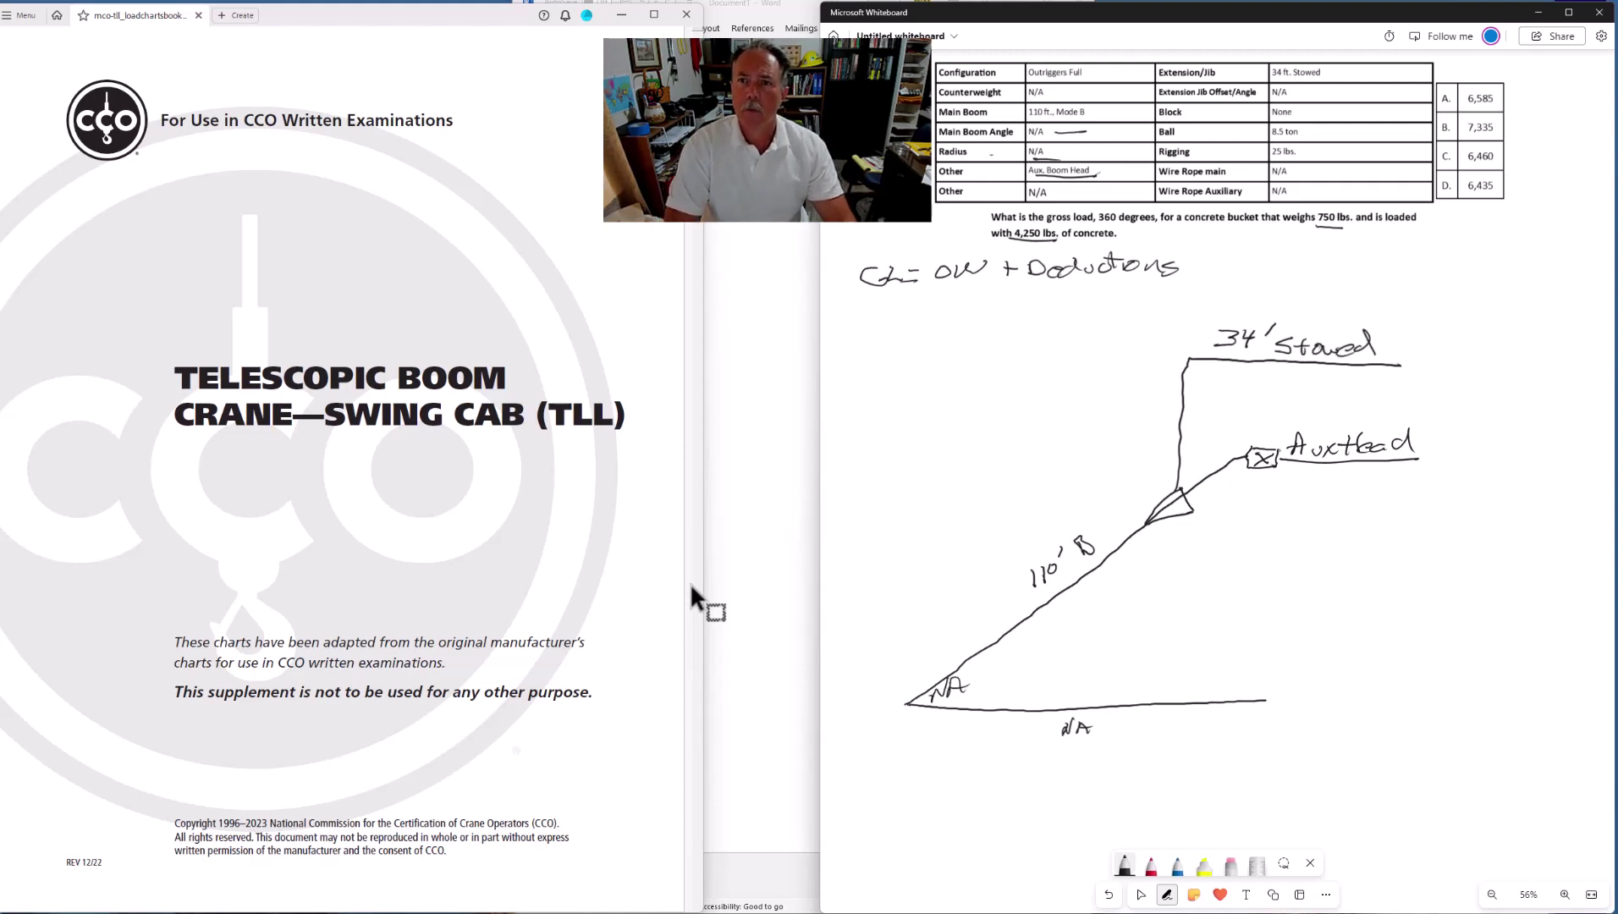
Underline 34 ft. Stowed and Aux. Boom Head in the table, and tick Outriggers Full
drag(1272, 77, 1348, 75)
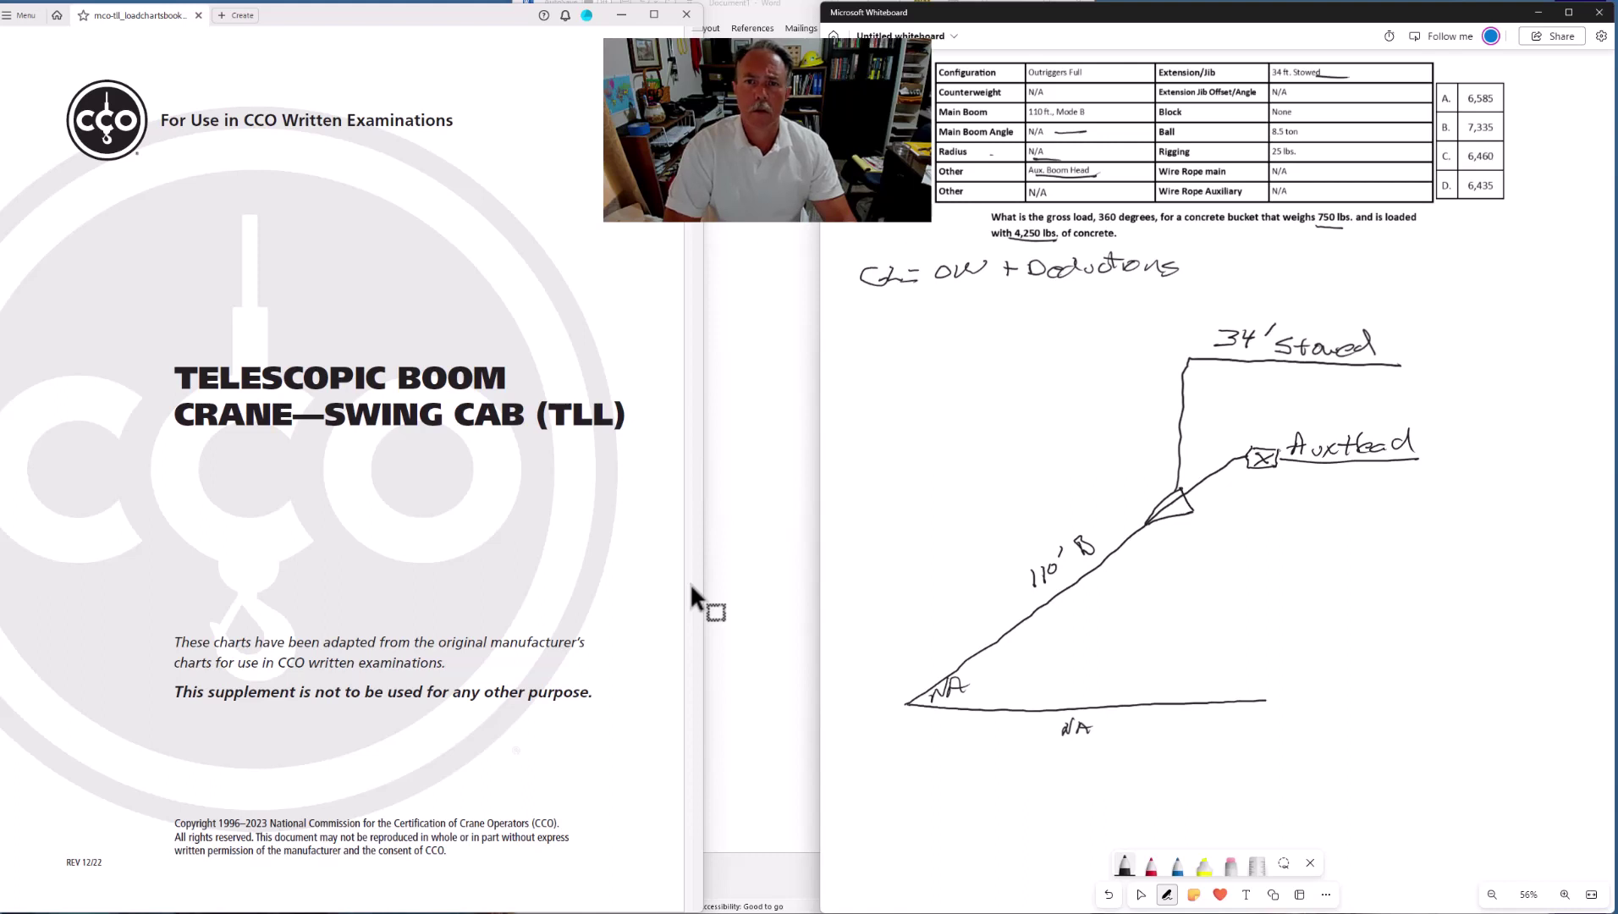
drag(1109, 174, 1142, 167)
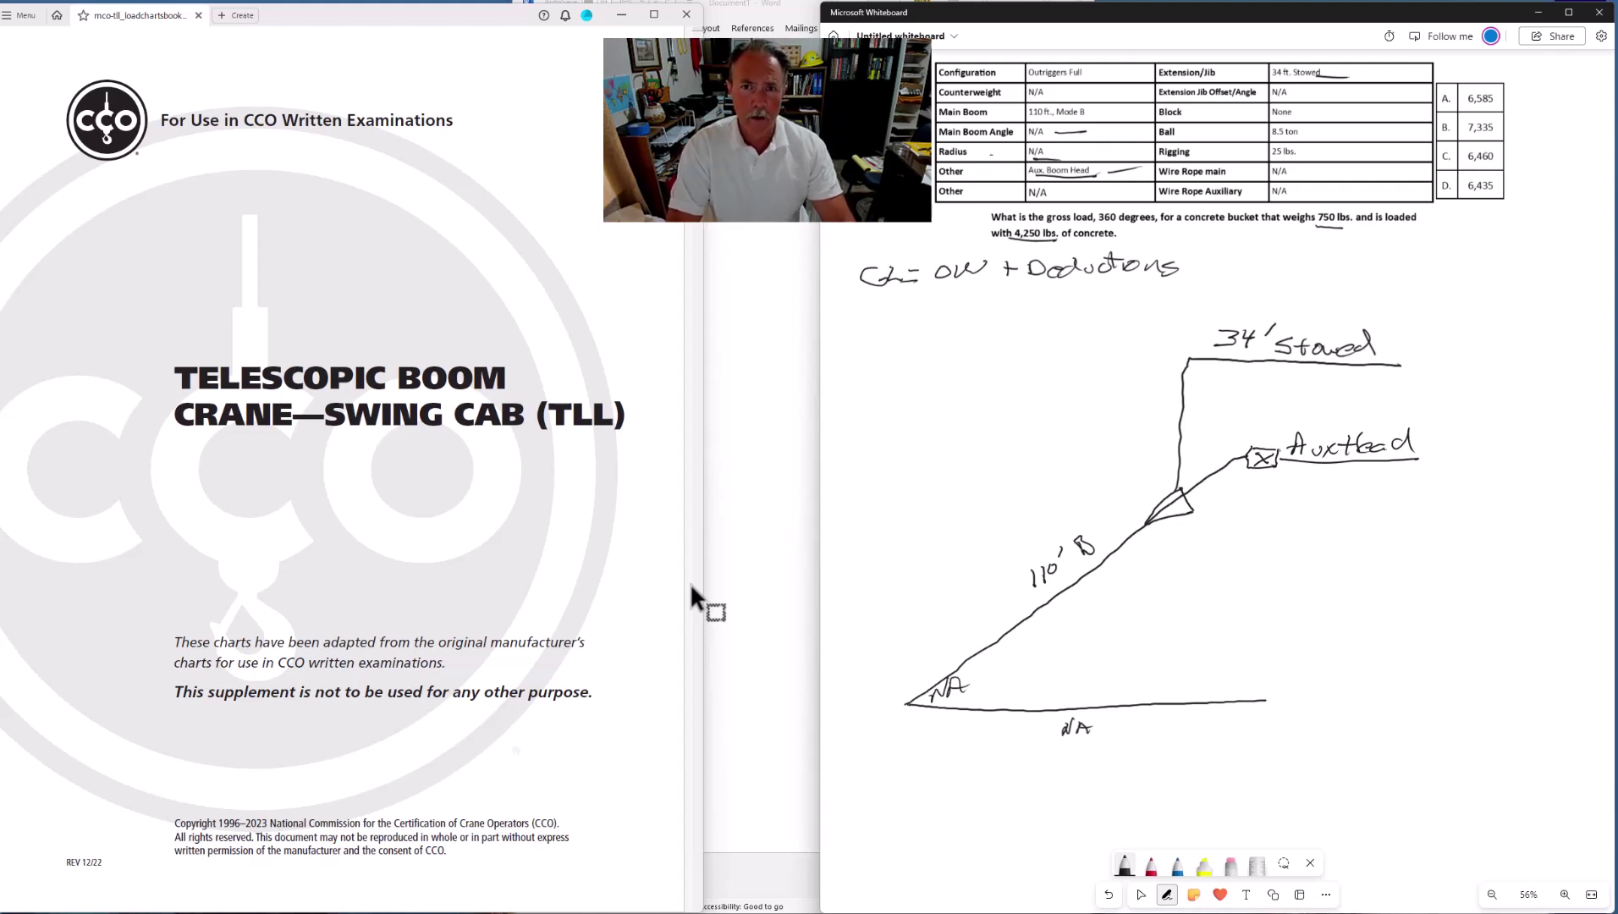
mouse_move(1100, 73)
mouse_down()
mouse_move(1105, 96)
mouse_move(1117, 78)
mouse_up()
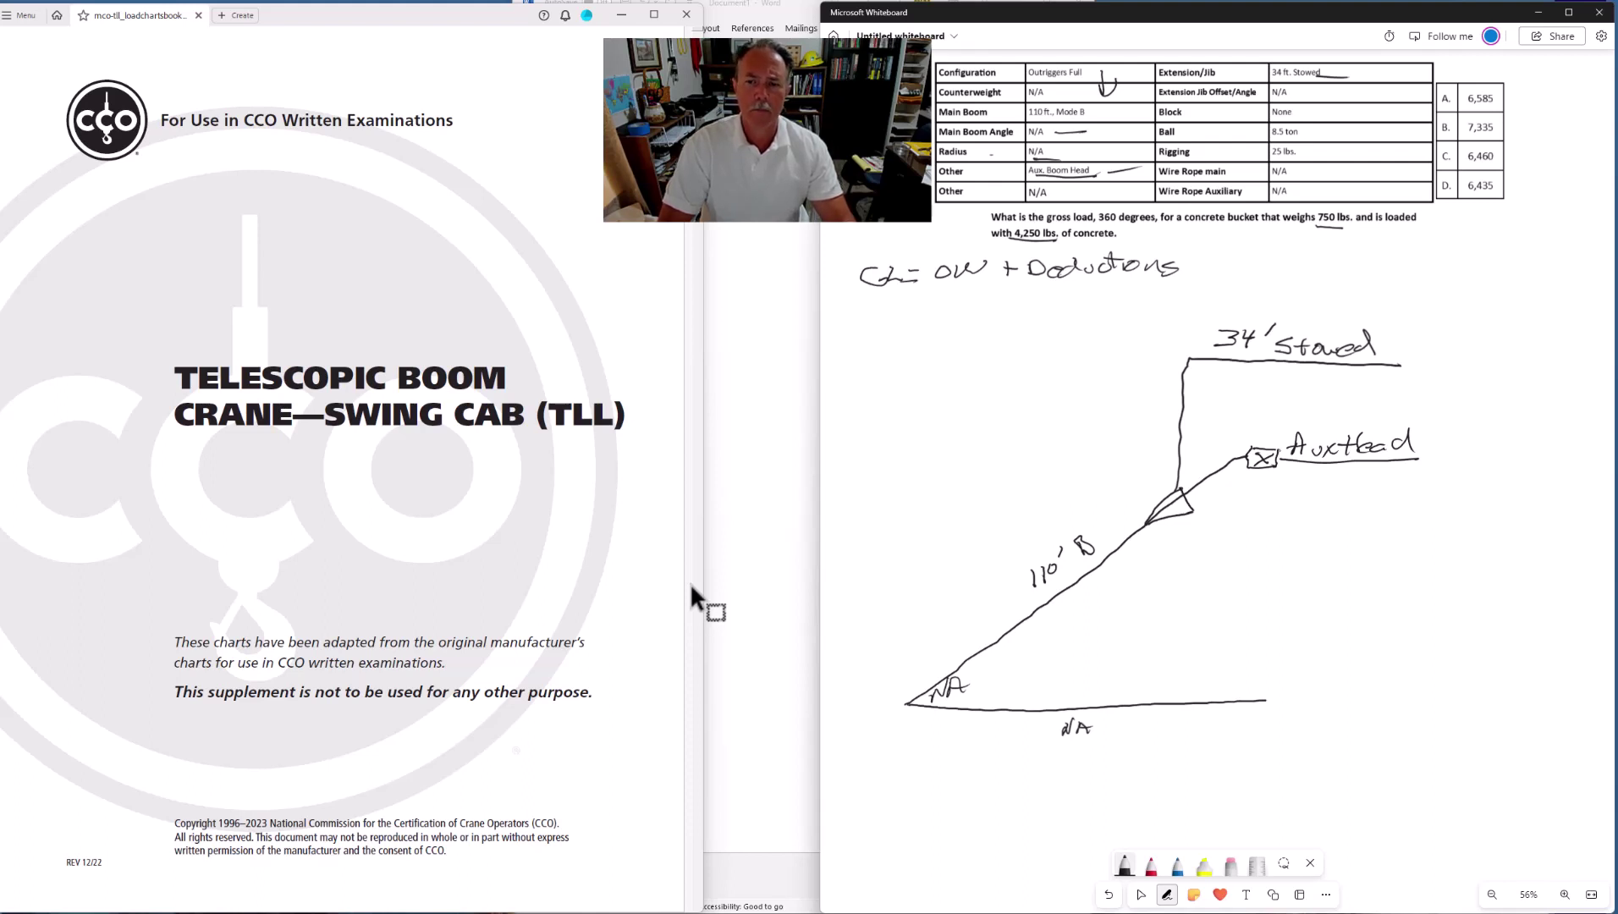
Draw the hoist line down from the auxiliary head with a label reading 8.5t ball
drag(1257, 493, 1229, 596)
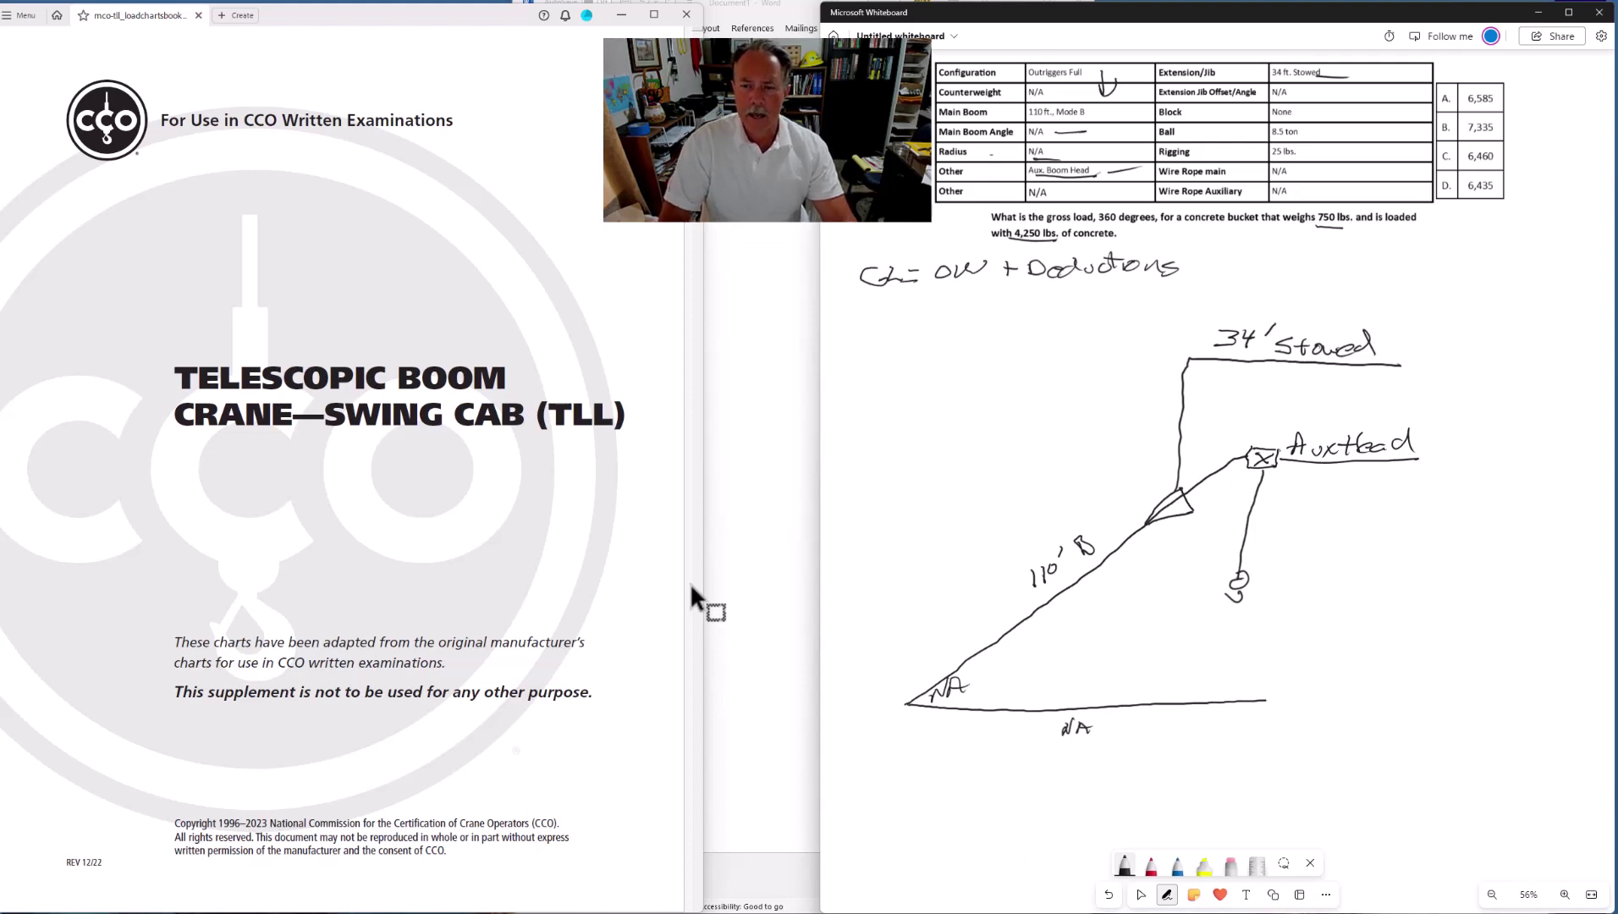
drag(1253, 580, 1395, 581)
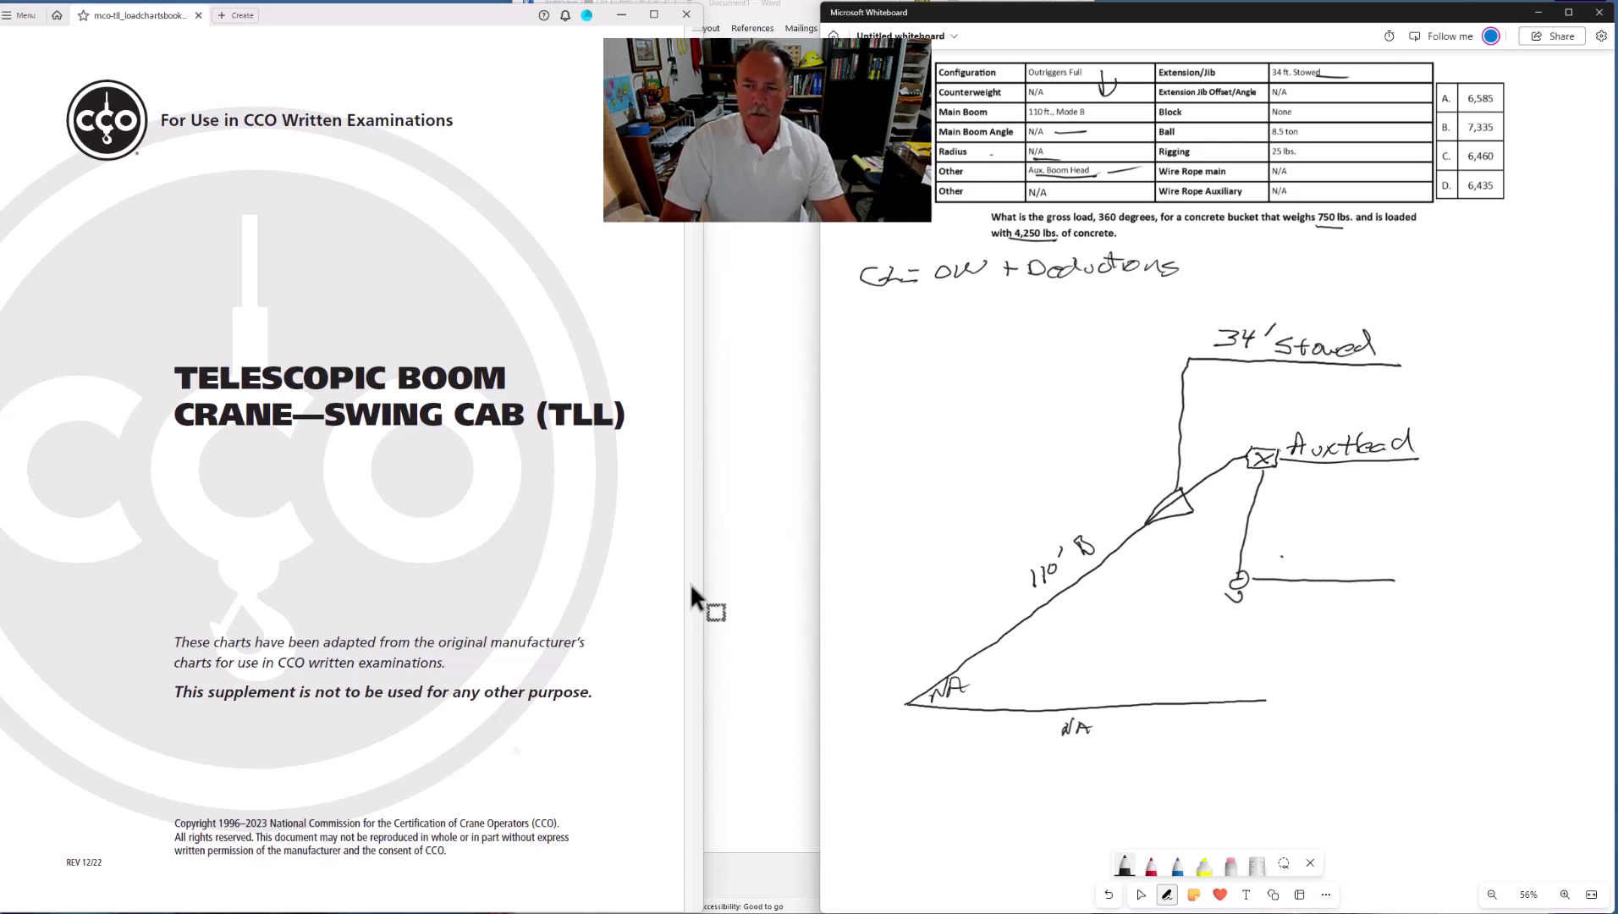
mouse_move(1283, 557)
mouse_down()
mouse_move(1300, 576)
mouse_move(1338, 563)
mouse_move(1393, 577)
mouse_up()
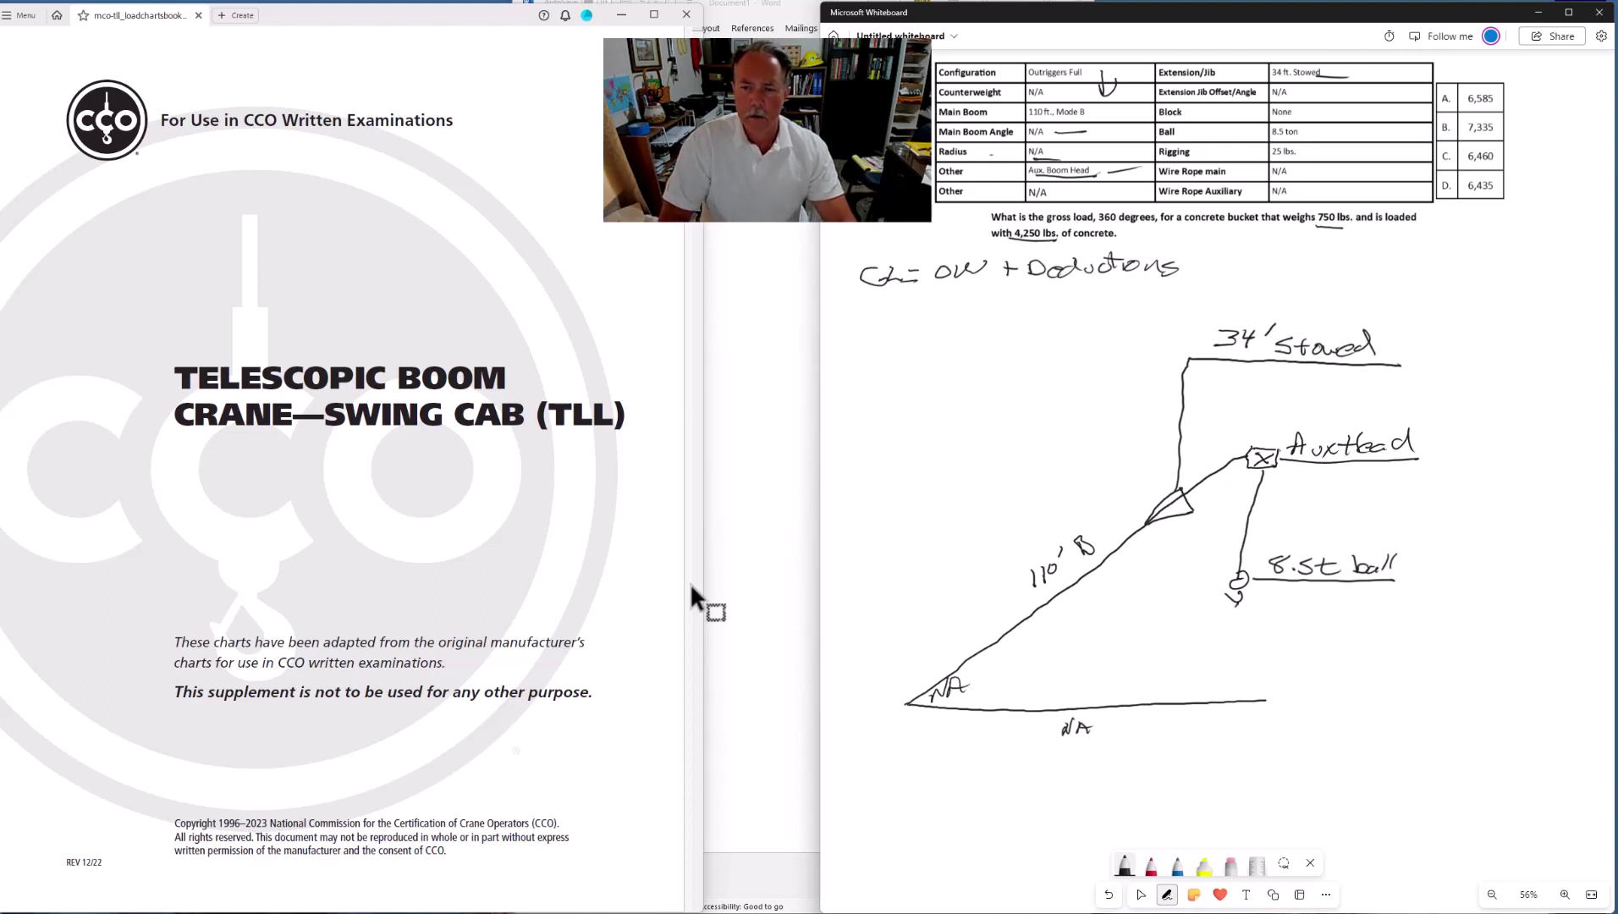
Draw the rigging below the ball, label it rig, and write 25 in red beside it
mouse_move(1234, 609)
mouse_down()
mouse_move(1220, 628)
mouse_move(1386, 619)
mouse_up()
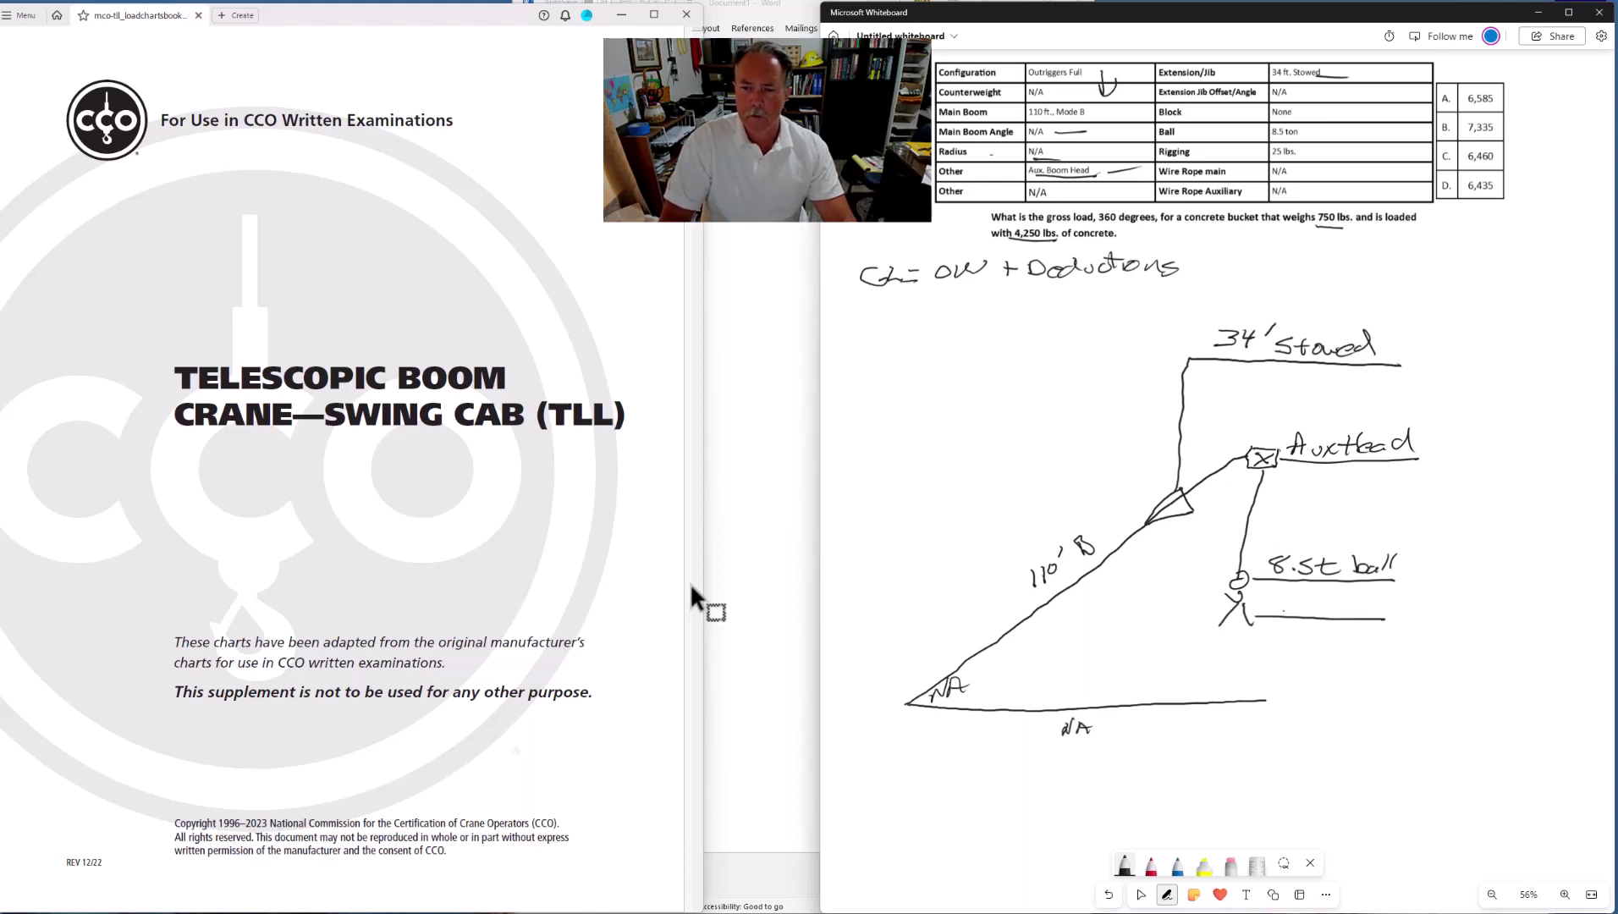
drag(1318, 609, 1308, 625)
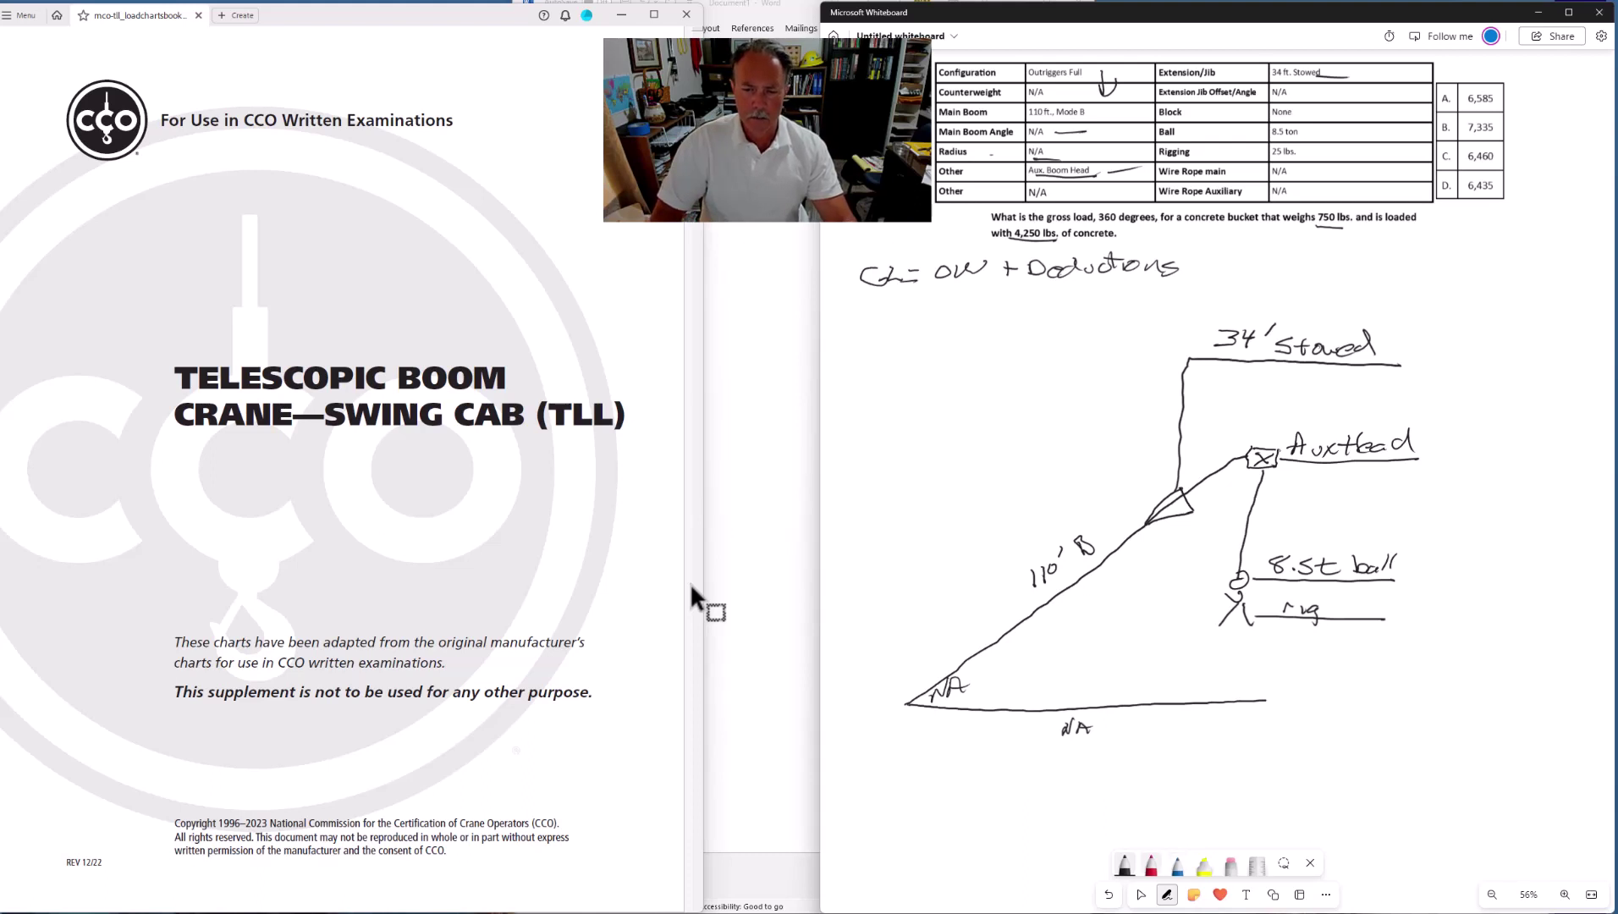
click(1151, 864)
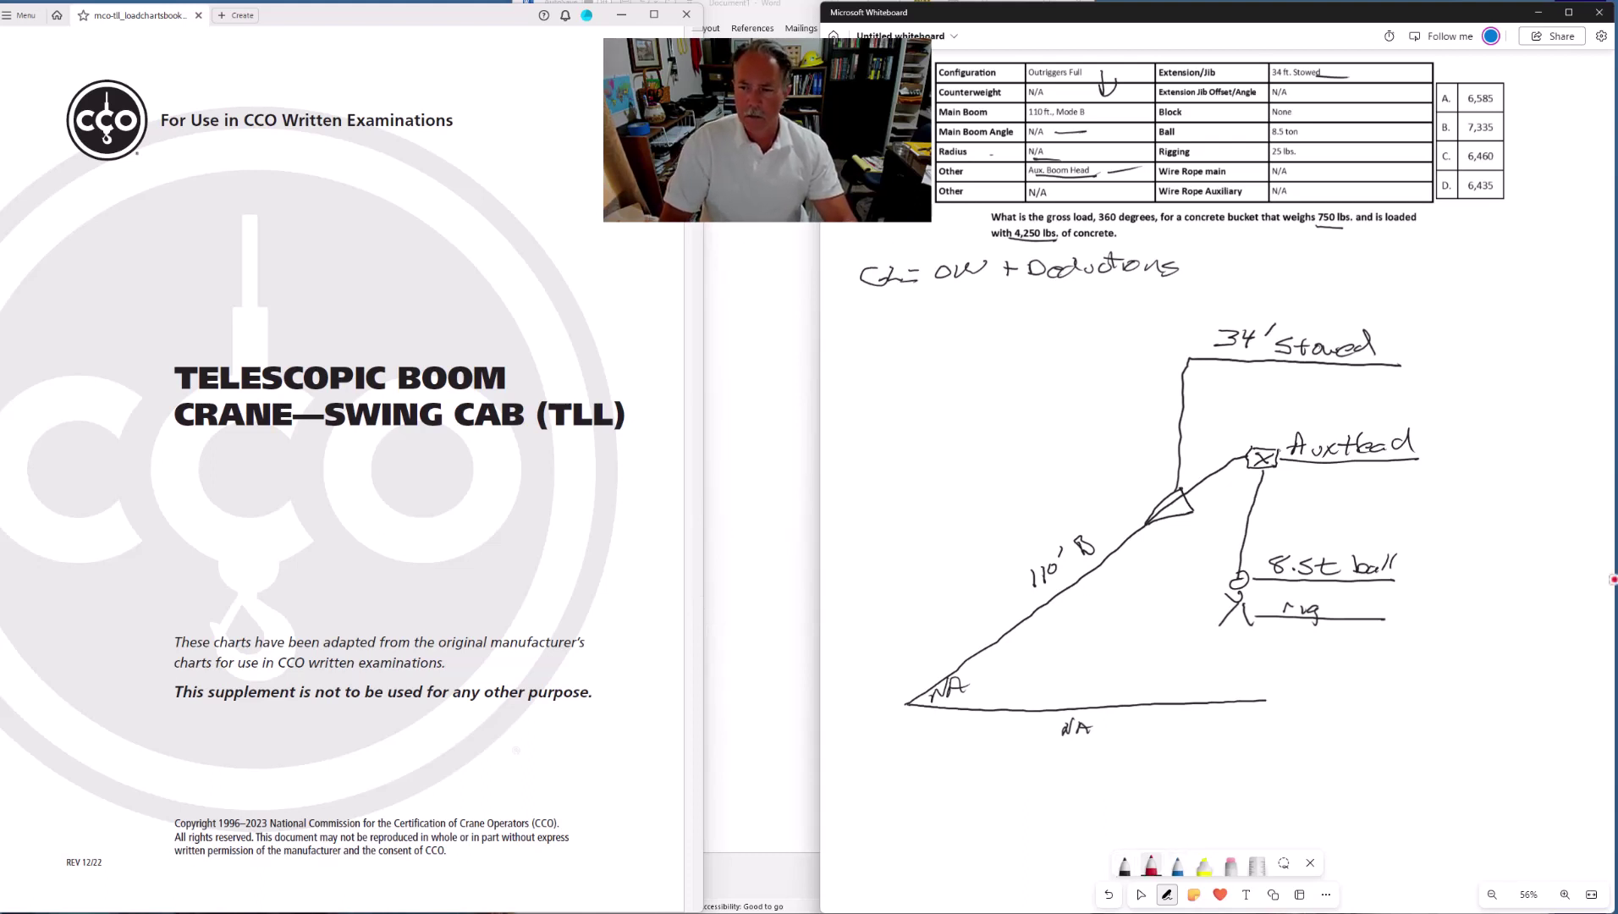
drag(1418, 610, 1440, 624)
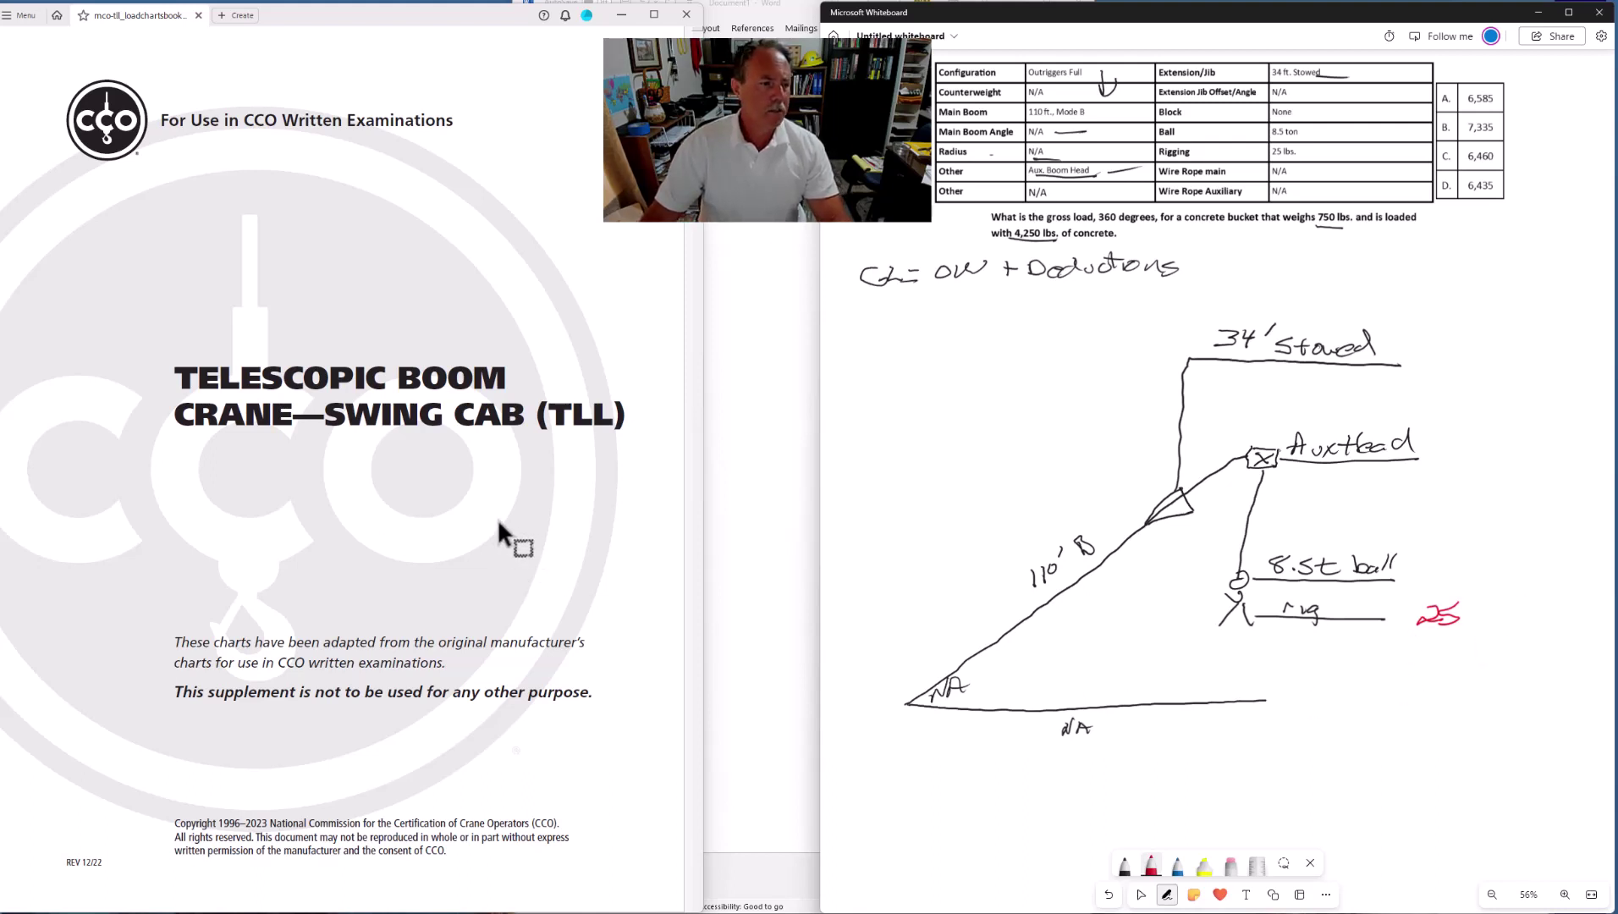
Highlight the 34 Ft. Offset Fly Stowed row in the PDF and write 900 in red beside the jib
scroll(498, 523, down, 3)
scroll(498, 523, down, 3)
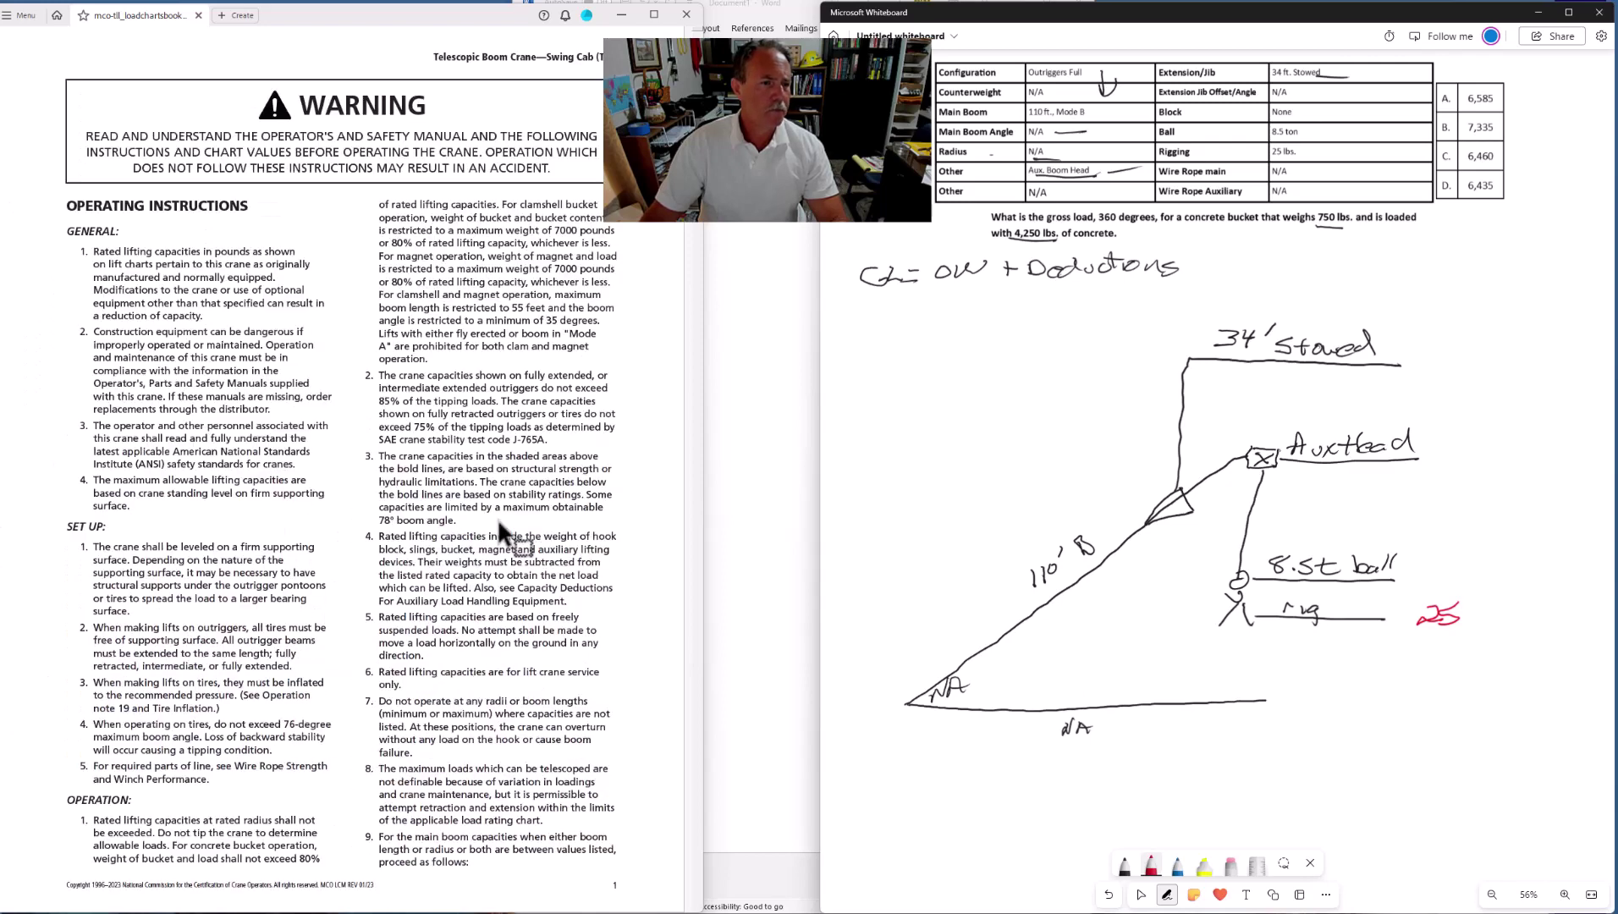
scroll(499, 526, down, 9)
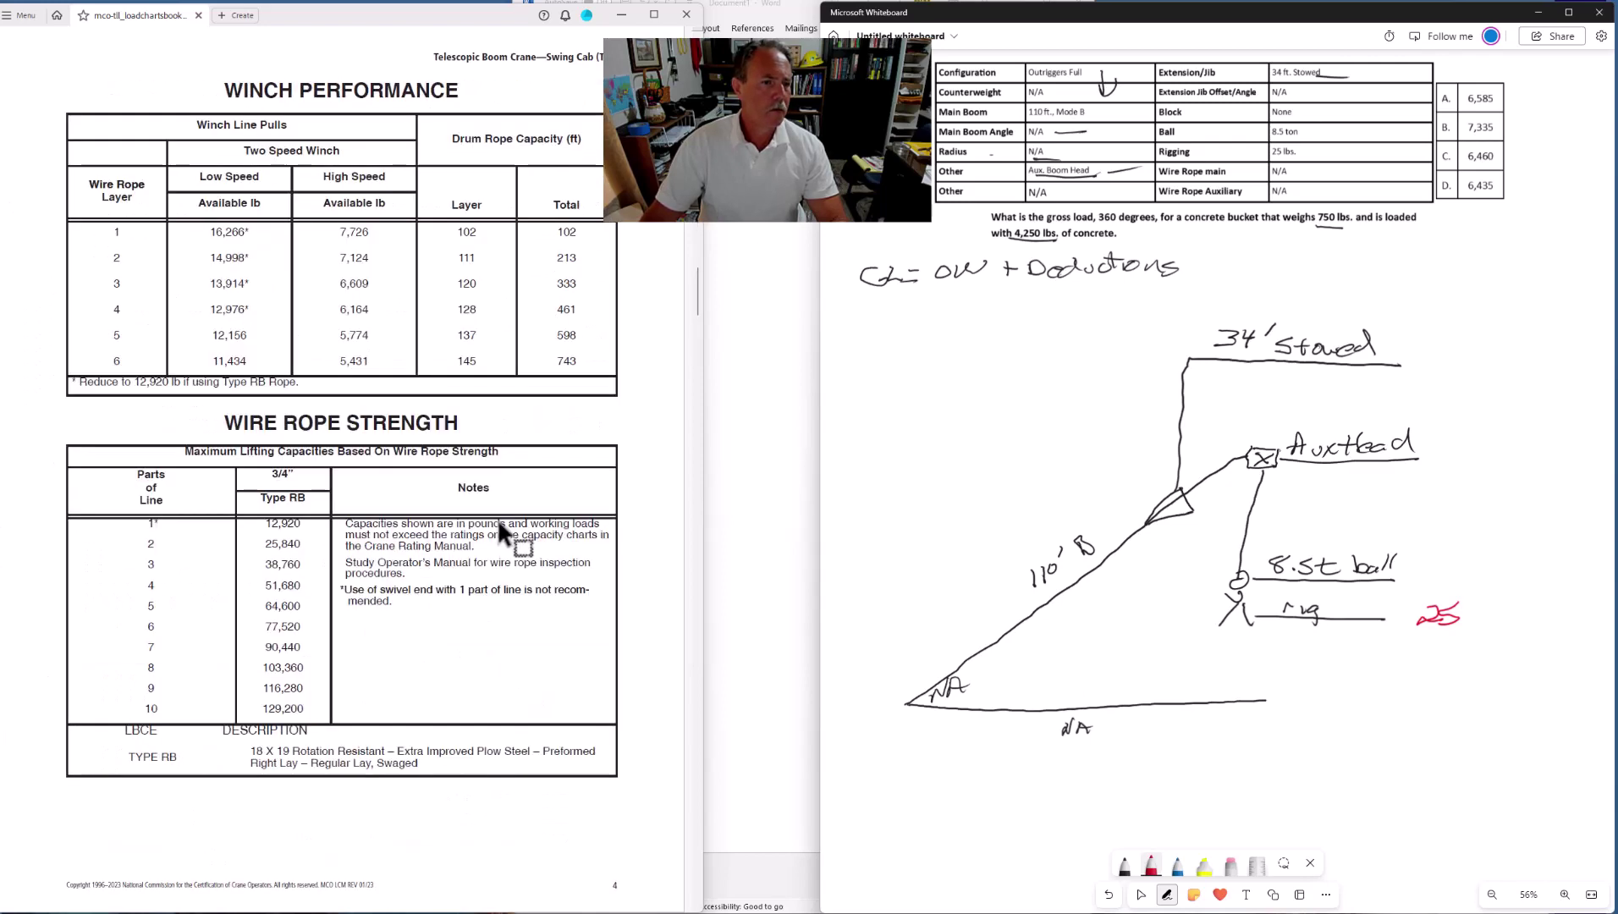
scroll(499, 529, up, 3)
scroll(500, 529, down, 3)
scroll(497, 518, down, 3)
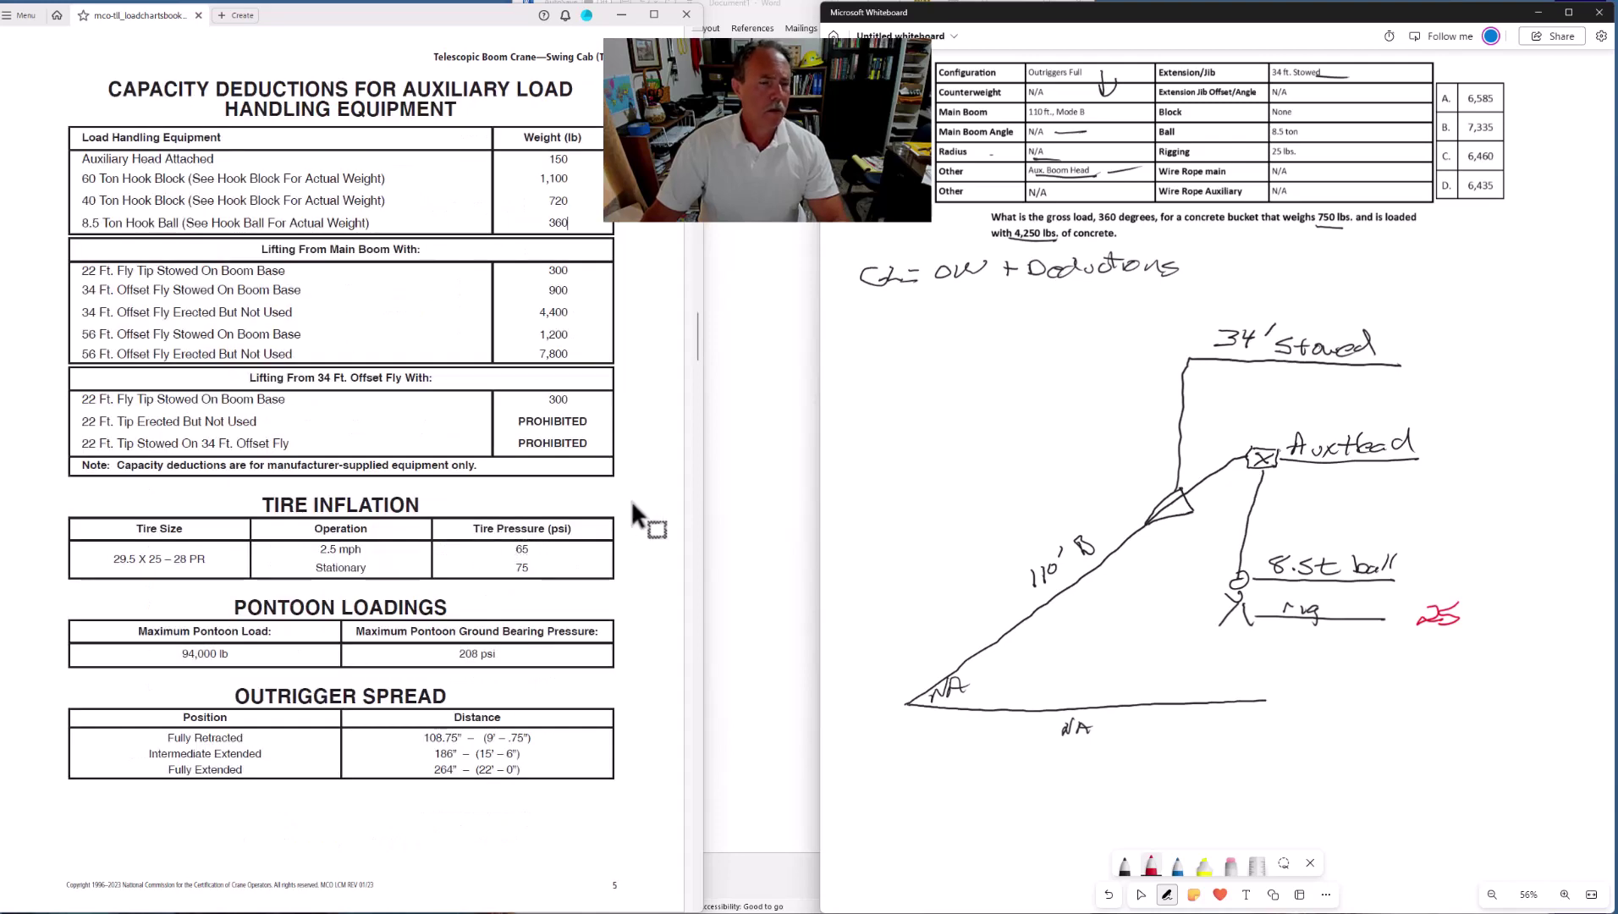
key(Escape)
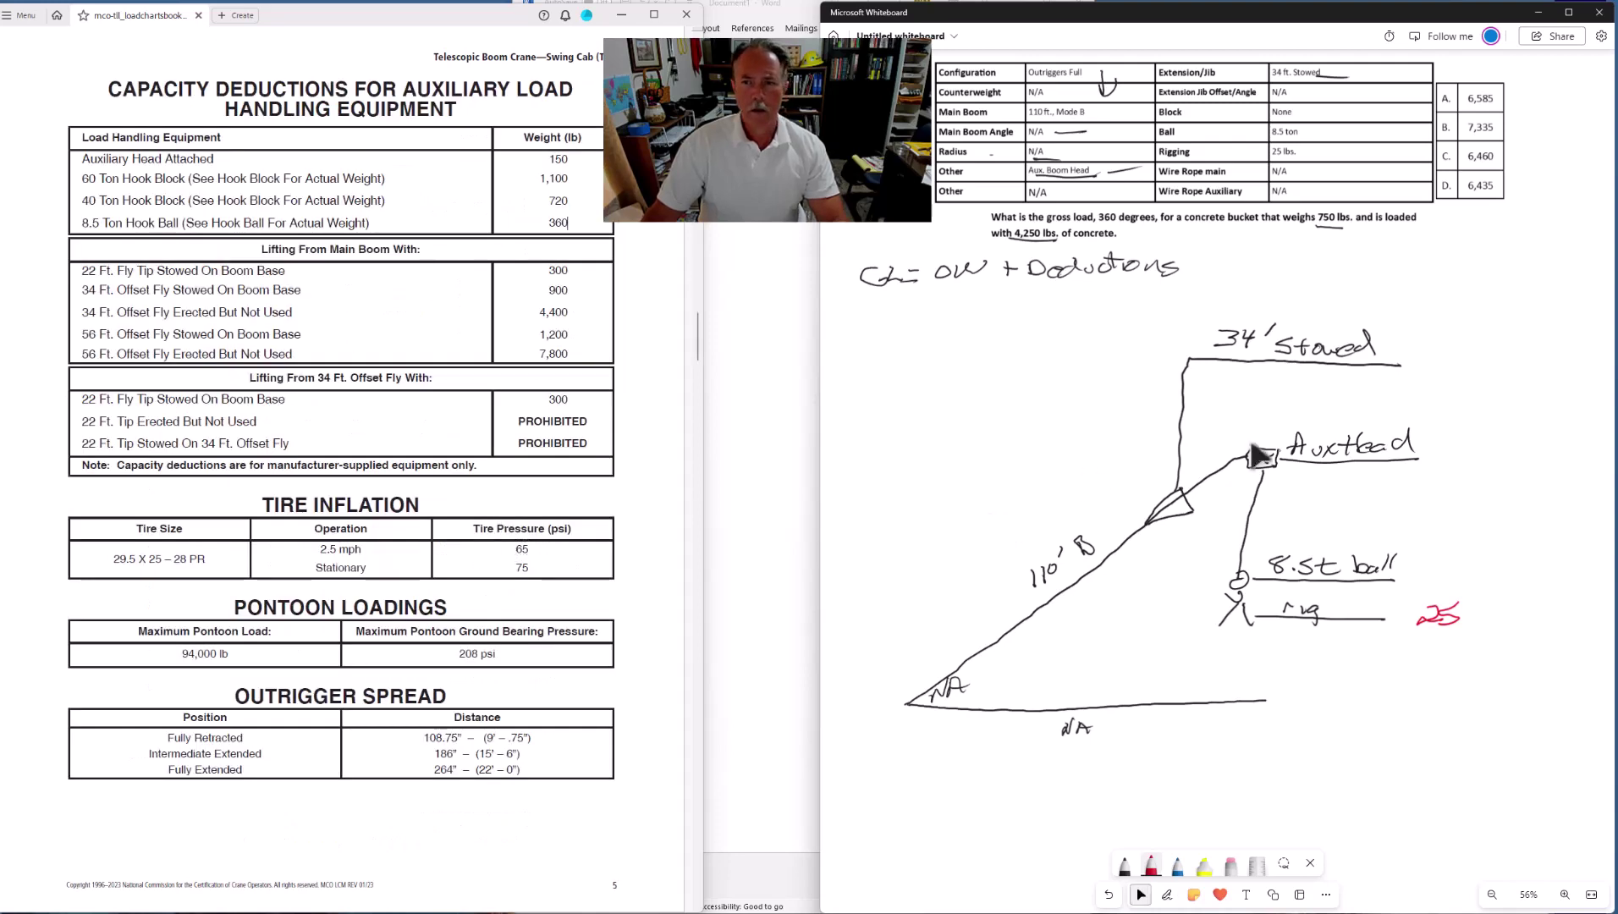
click(1254, 346)
key(Escape)
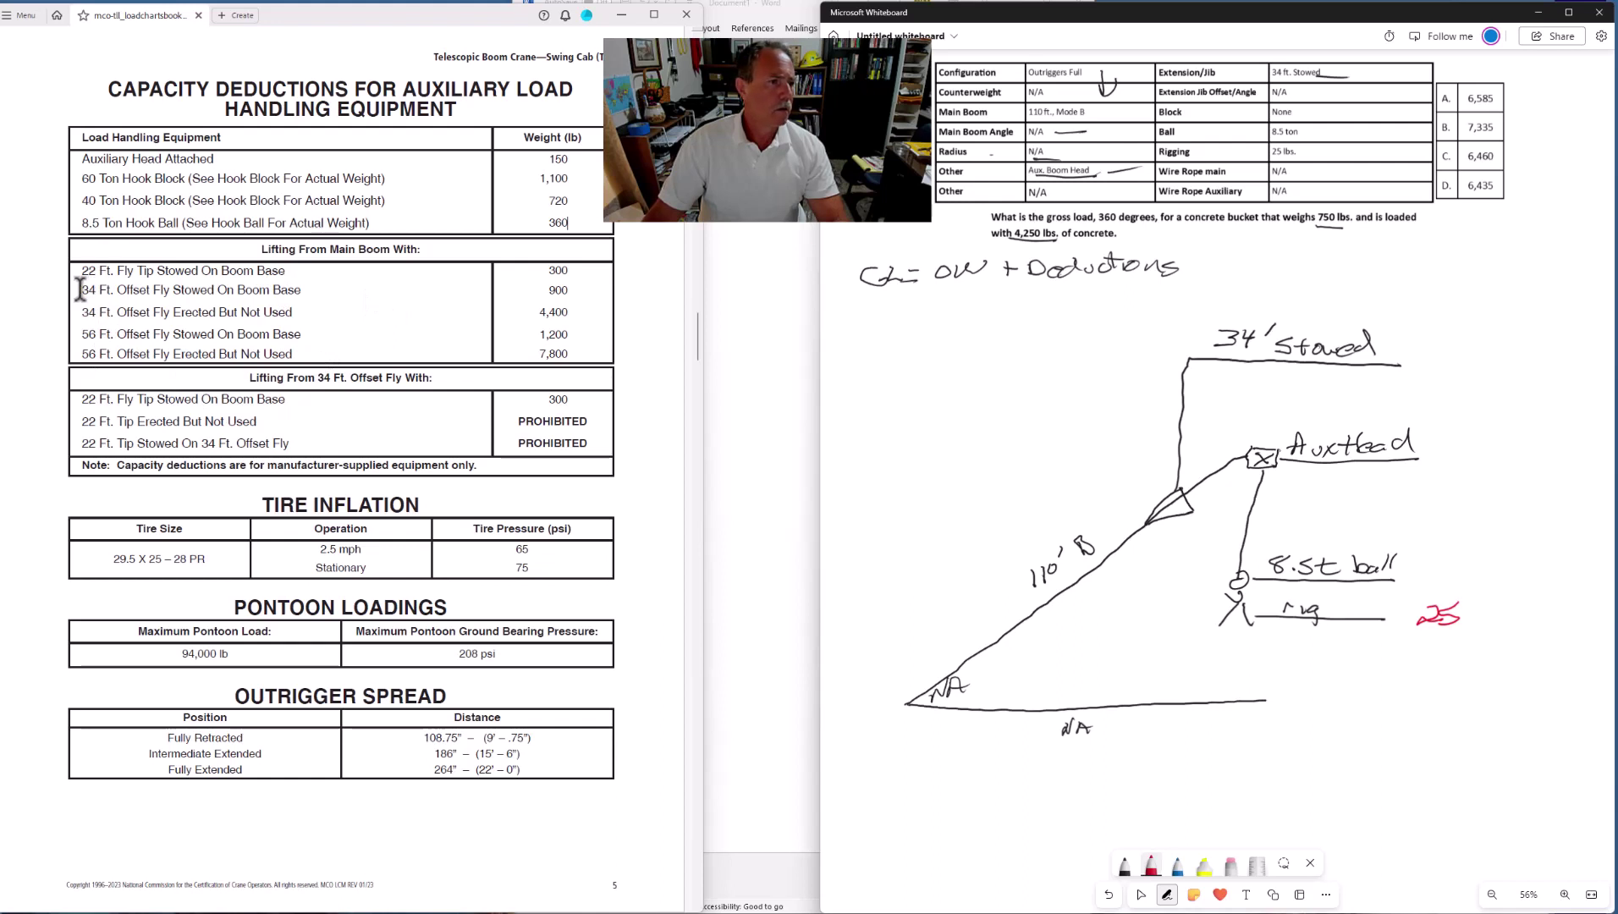
drag(81, 292, 575, 285)
click(533, 267)
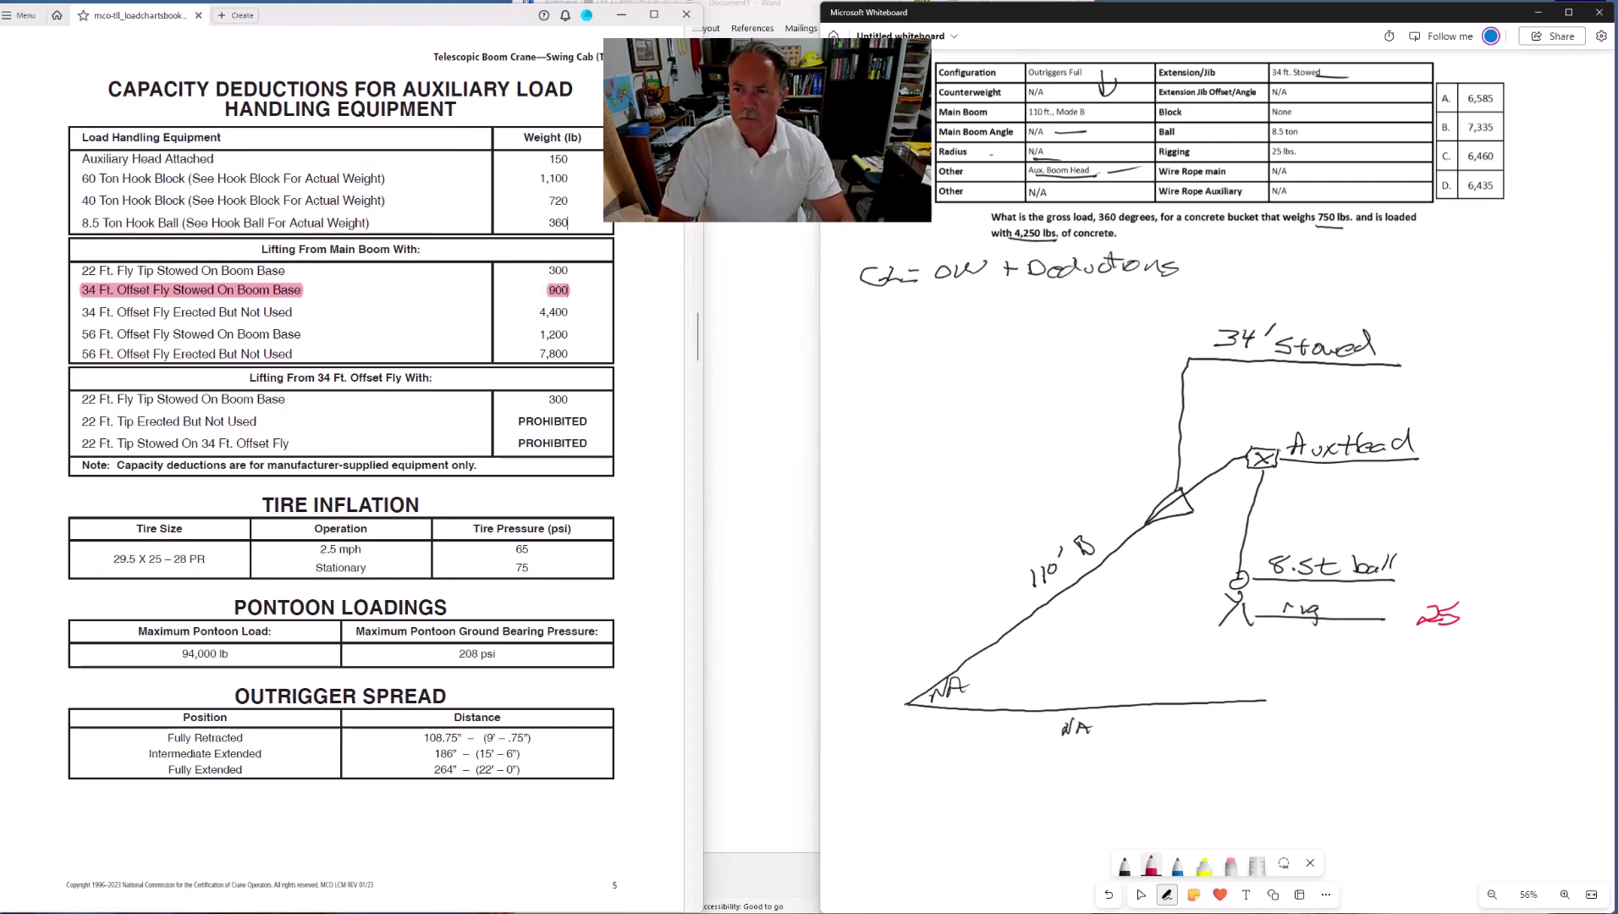
click(1141, 895)
mouse_move(1437, 339)
mouse_down()
mouse_move(1432, 367)
mouse_move(1476, 343)
mouse_up()
Highlight the Auxiliary Head Attached row and write 150 beside the Aux Head label
click(1141, 895)
click(1337, 448)
key(Escape)
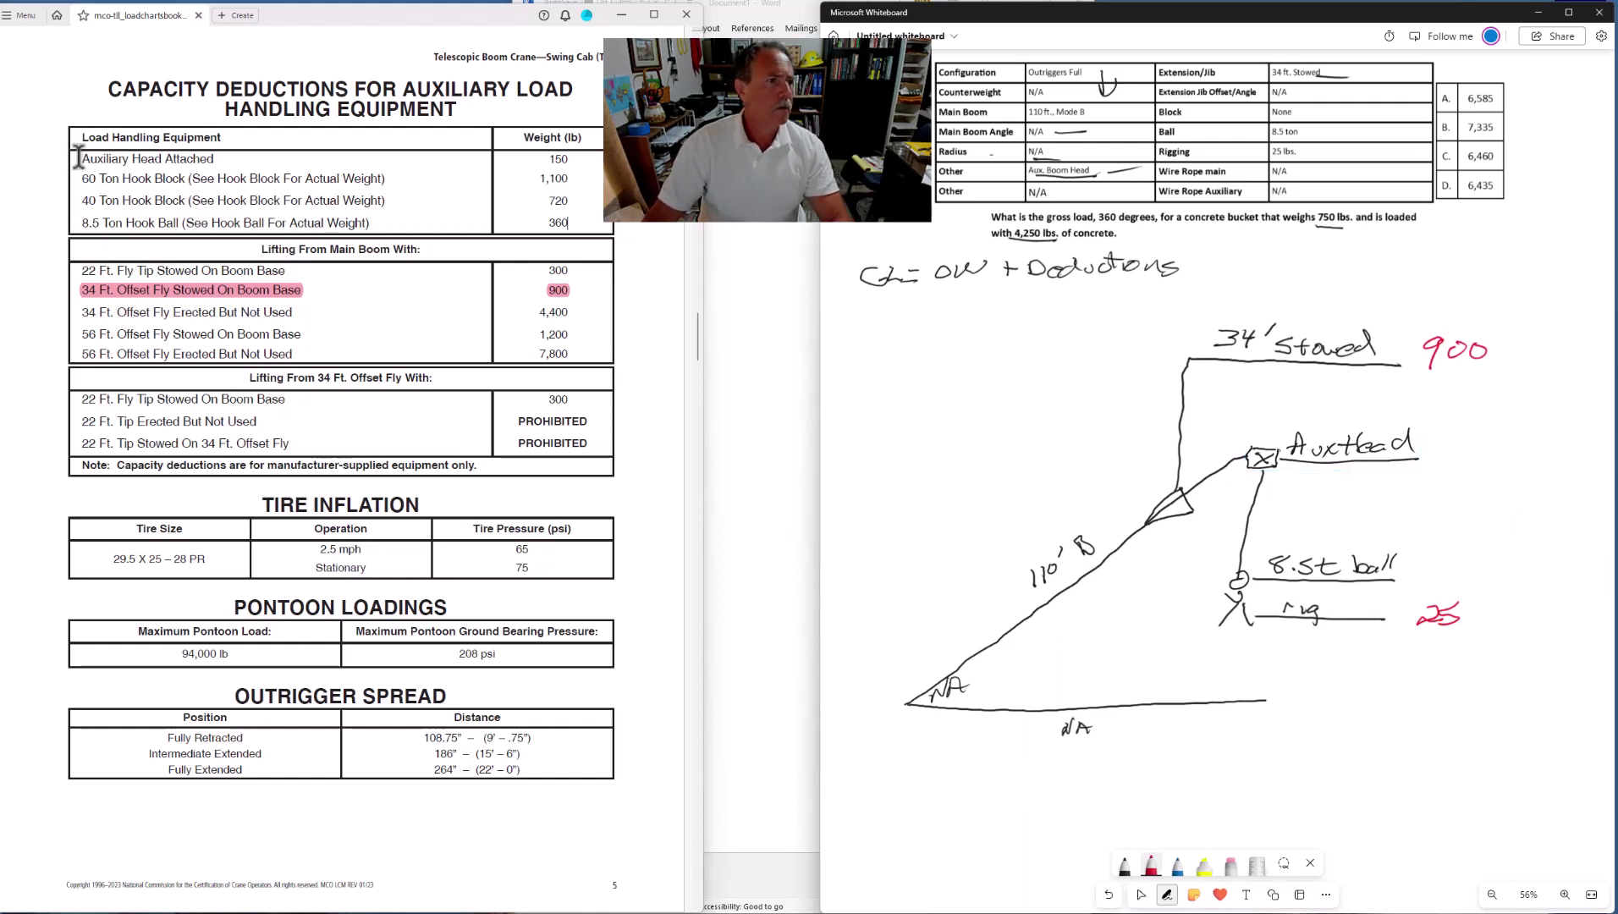
drag(88, 159, 575, 160)
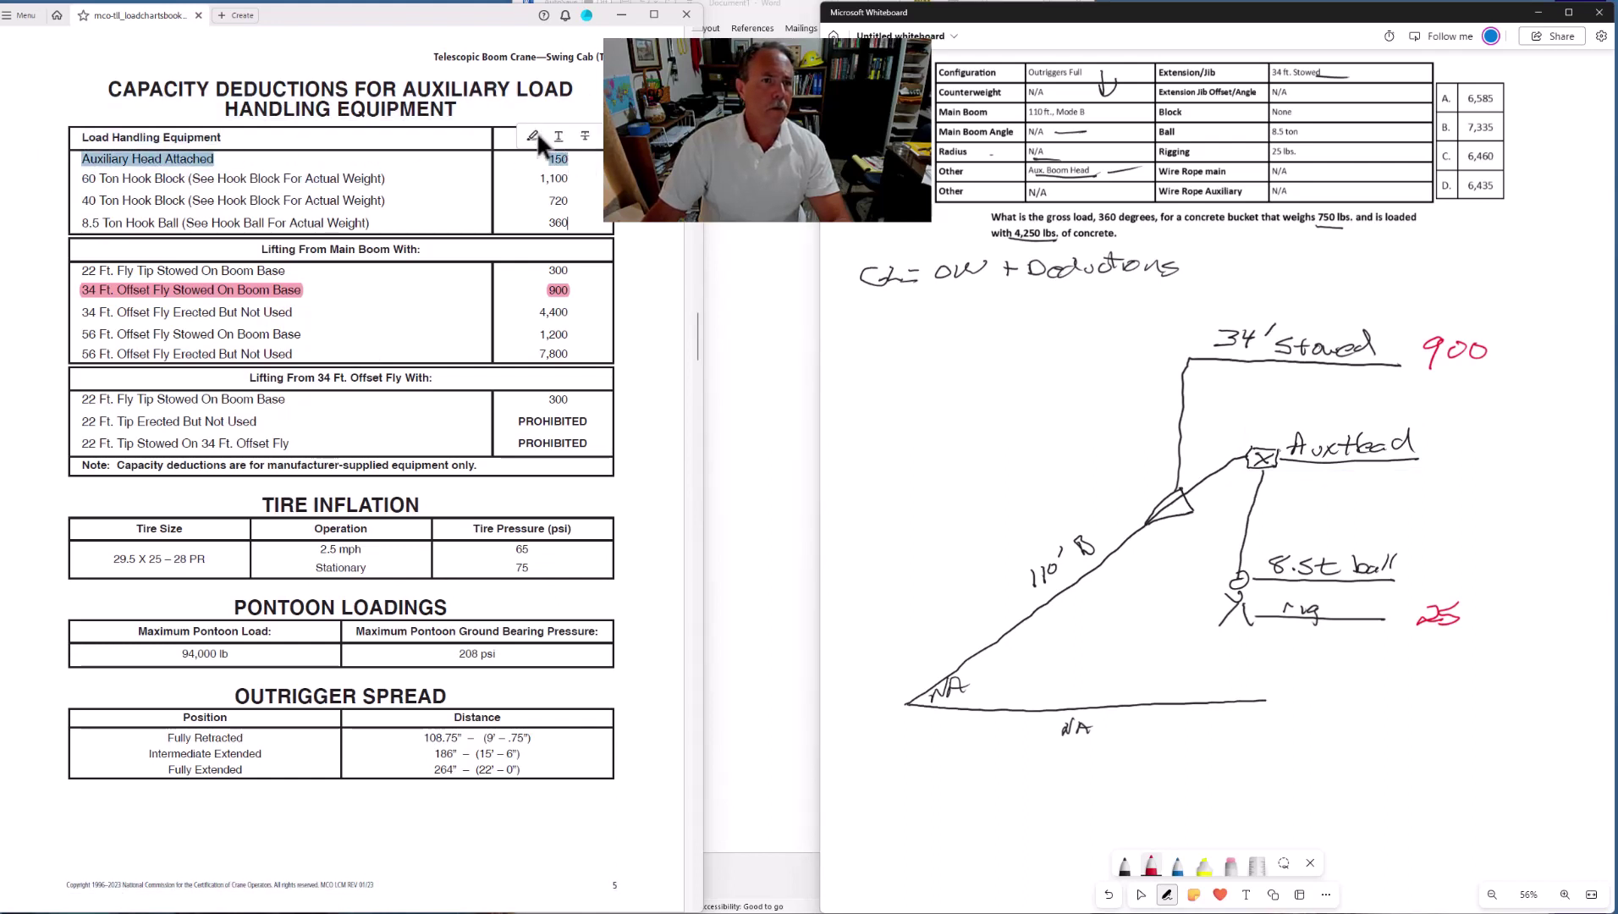
click(534, 134)
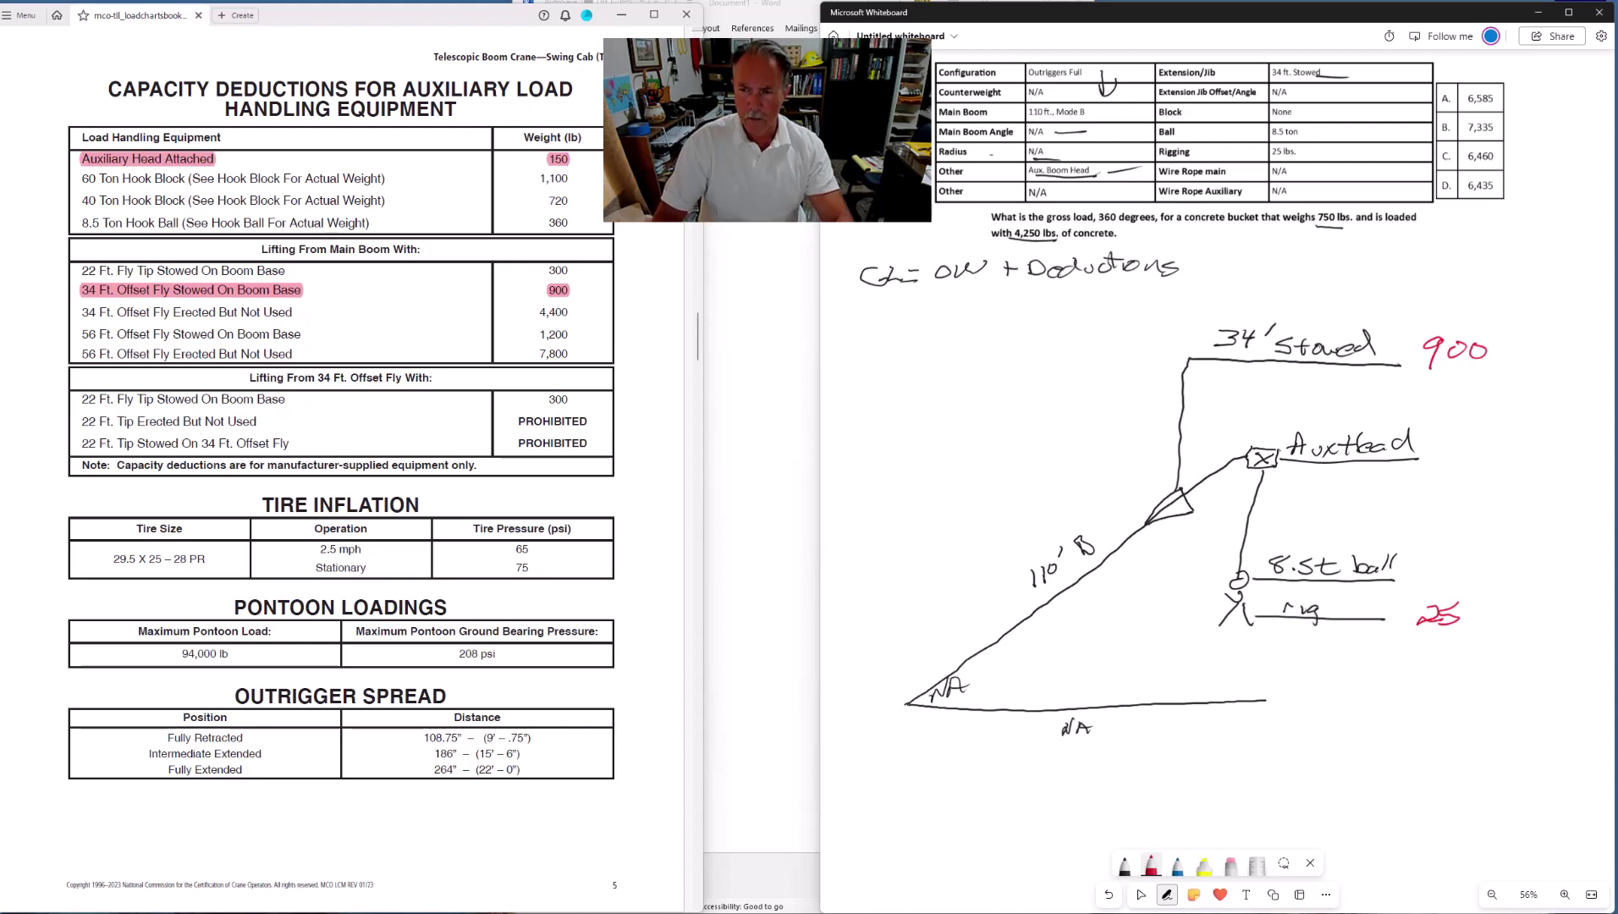
click(1141, 895)
mouse_move(1435, 449)
mouse_down()
mouse_move(1436, 469)
mouse_move(1469, 453)
mouse_up()
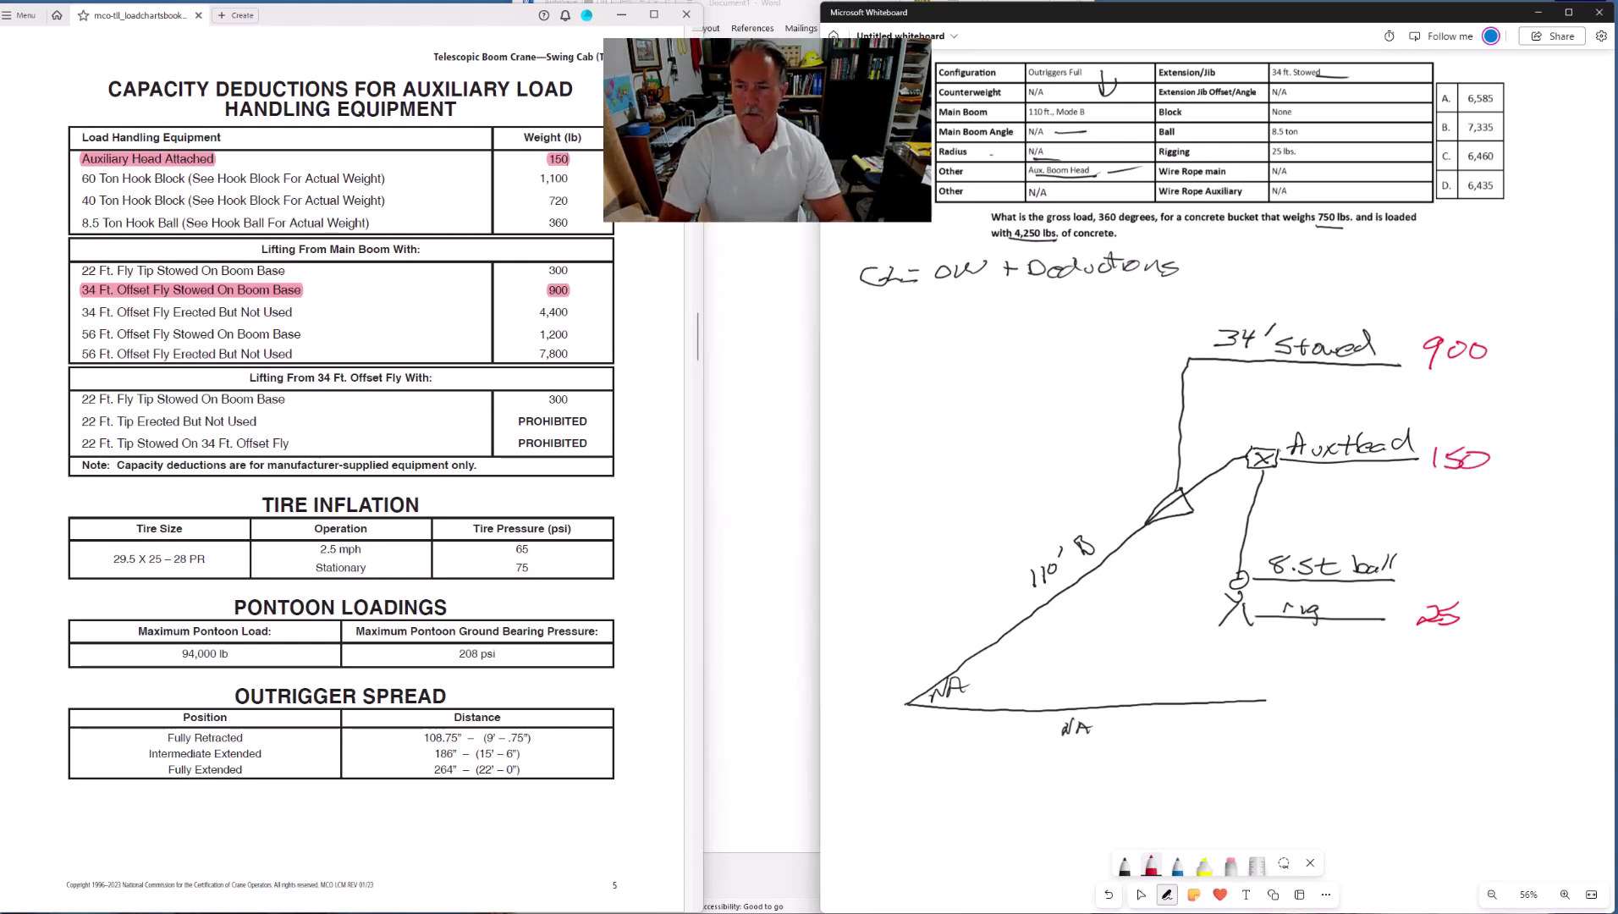
Highlight the 8.5 Ton Hook Ball row and write 360 beside the 8.5t ball label
key(Escape)
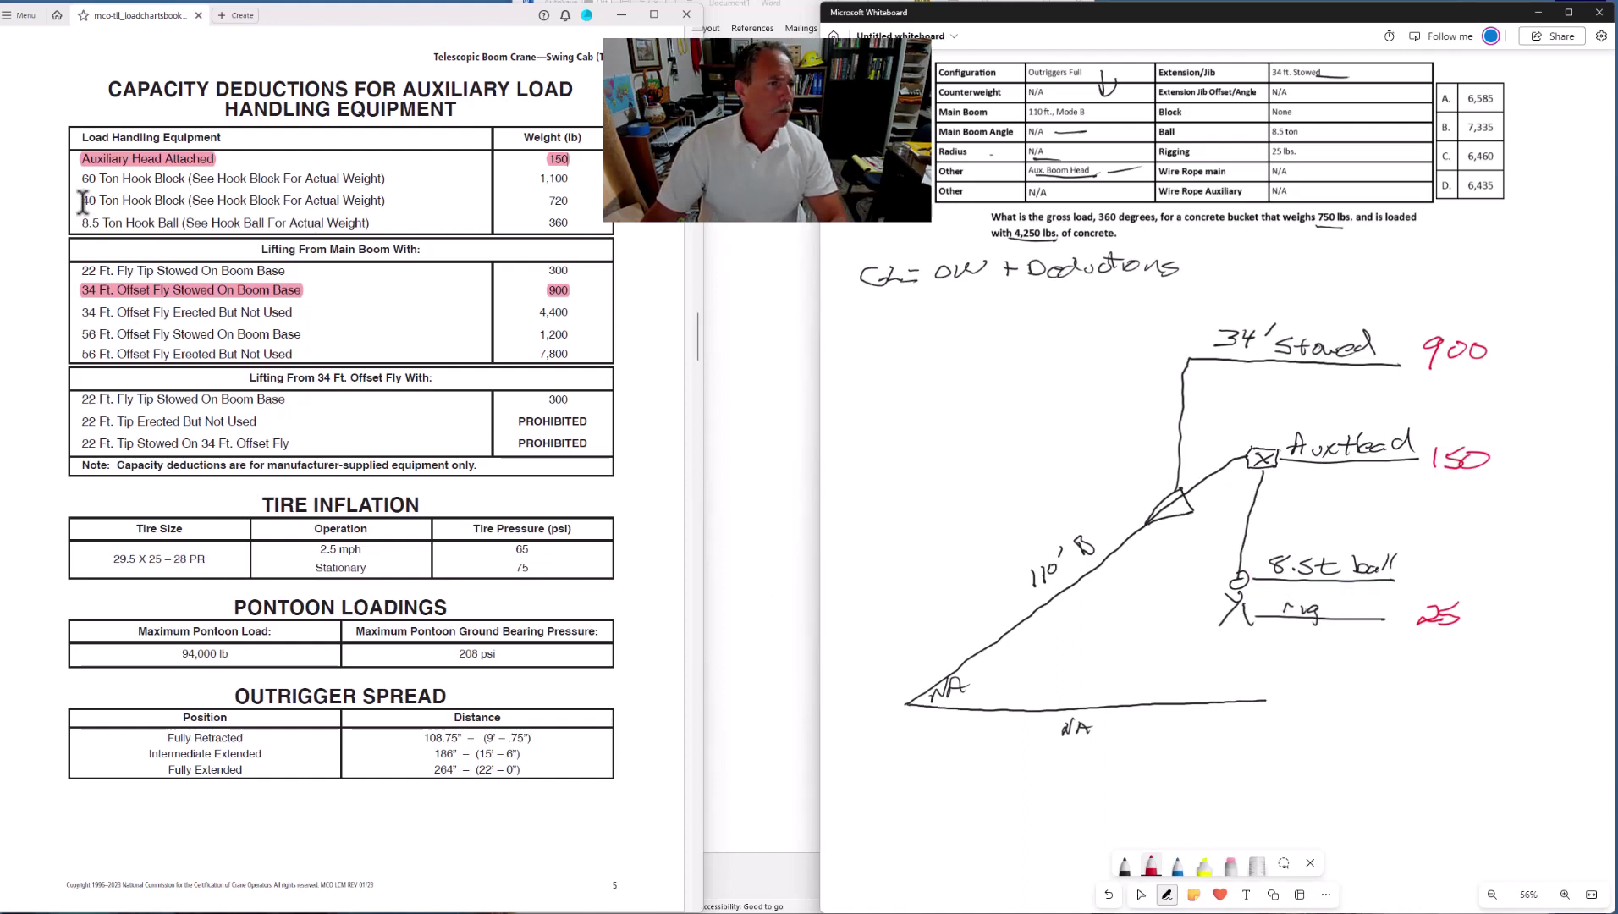
drag(81, 223, 581, 239)
click(531, 201)
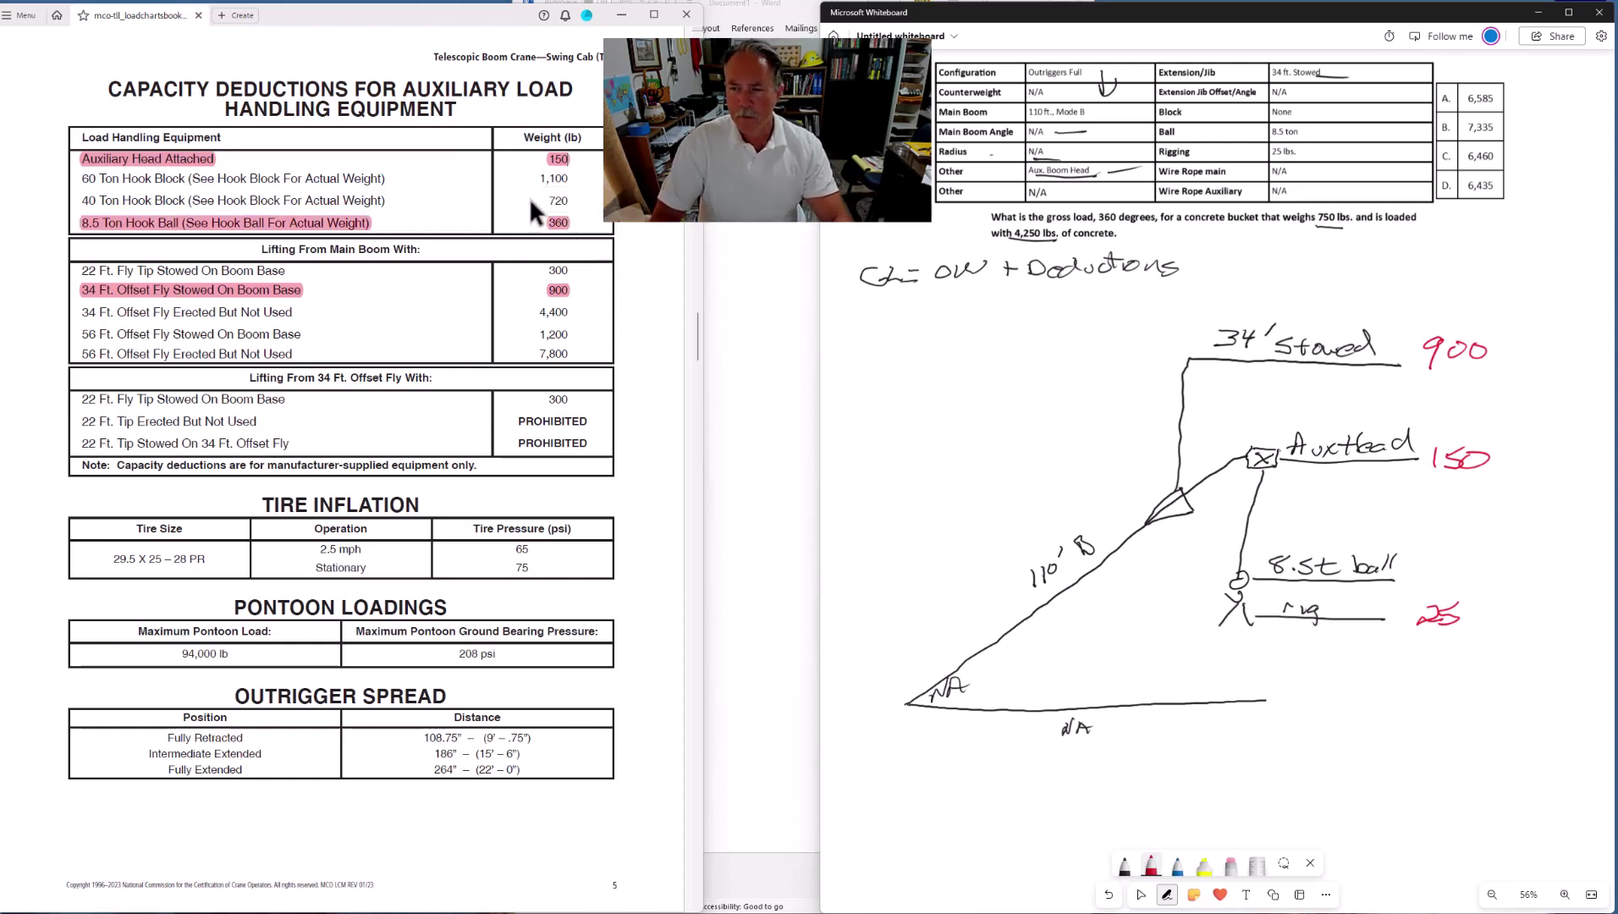
mouse_move(1424, 563)
mouse_down()
mouse_move(1421, 582)
mouse_move(1468, 565)
mouse_up()
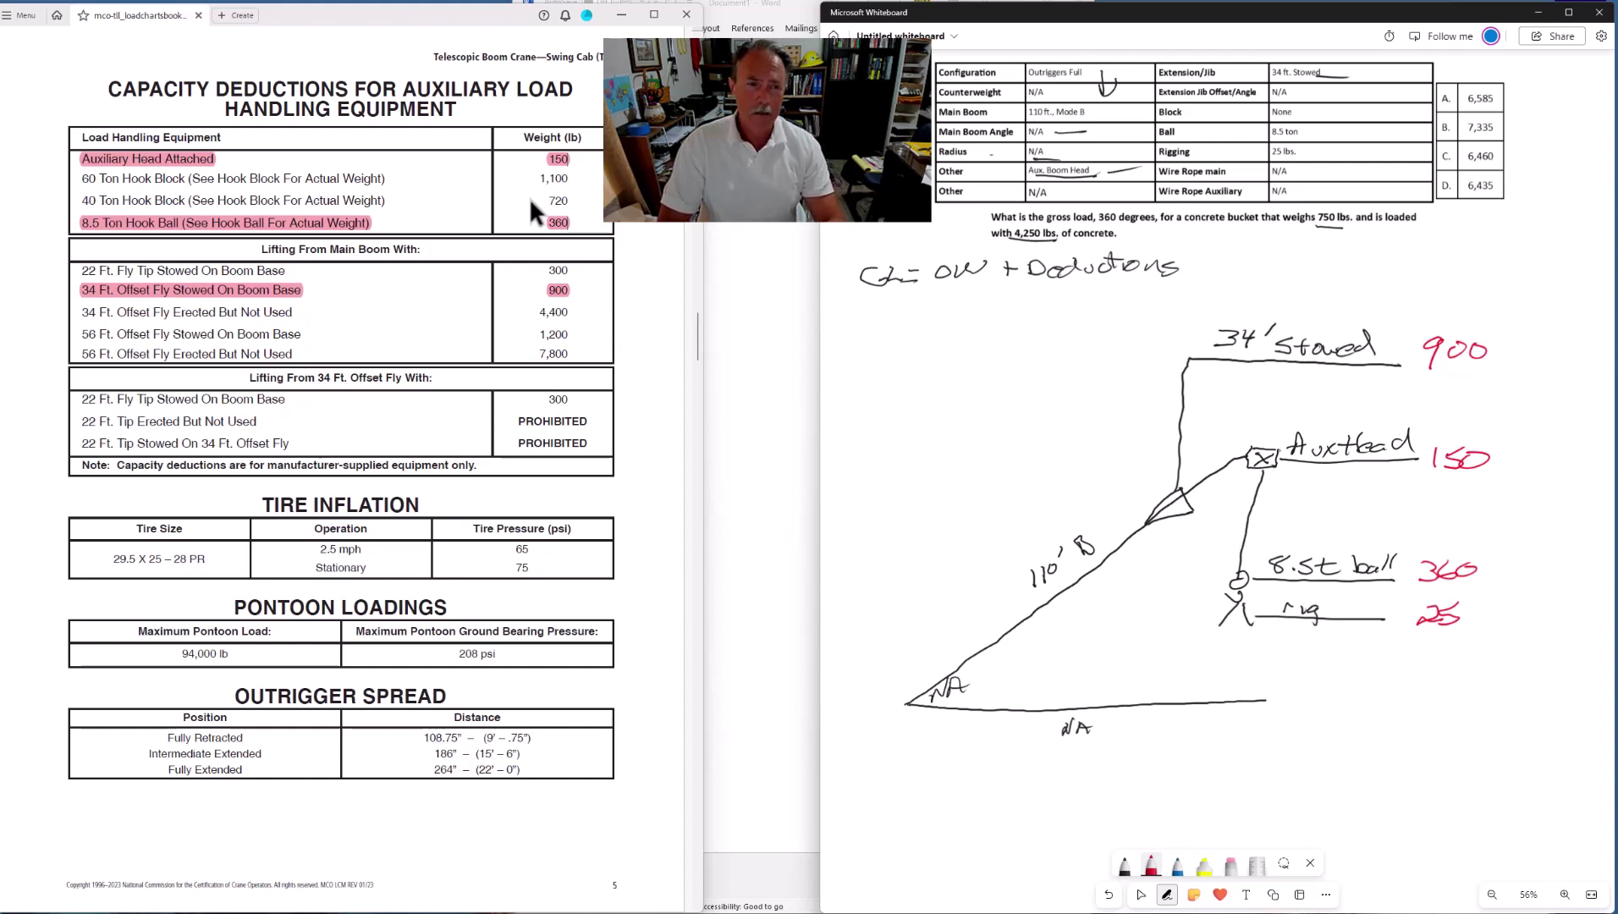
drag(531, 212, 430, 334)
drag(475, 577, 694, 642)
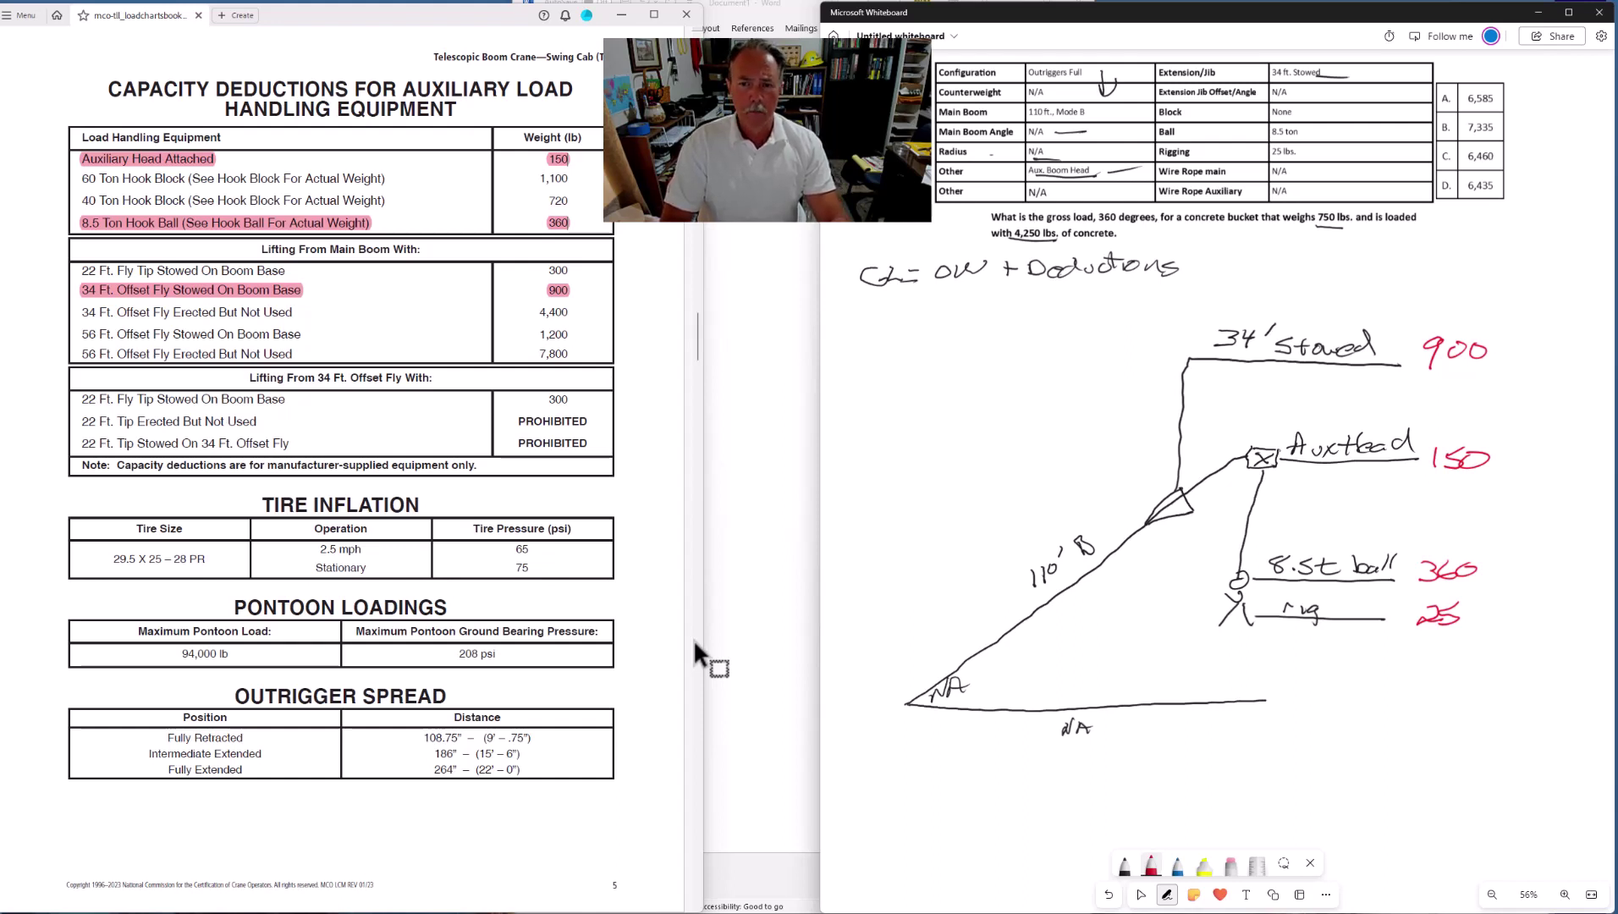
Write 'NO Deduction' in red on an underlined line for the wire rope entry
drag(1247, 525, 1381, 529)
mouse_move(1280, 519)
mouse_down()
mouse_move(1306, 503)
mouse_move(1422, 522)
mouse_up()
drag(1414, 511, 1432, 510)
drag(1433, 513, 1456, 513)
drag(1460, 520, 1481, 510)
drag(1376, 527, 1466, 528)
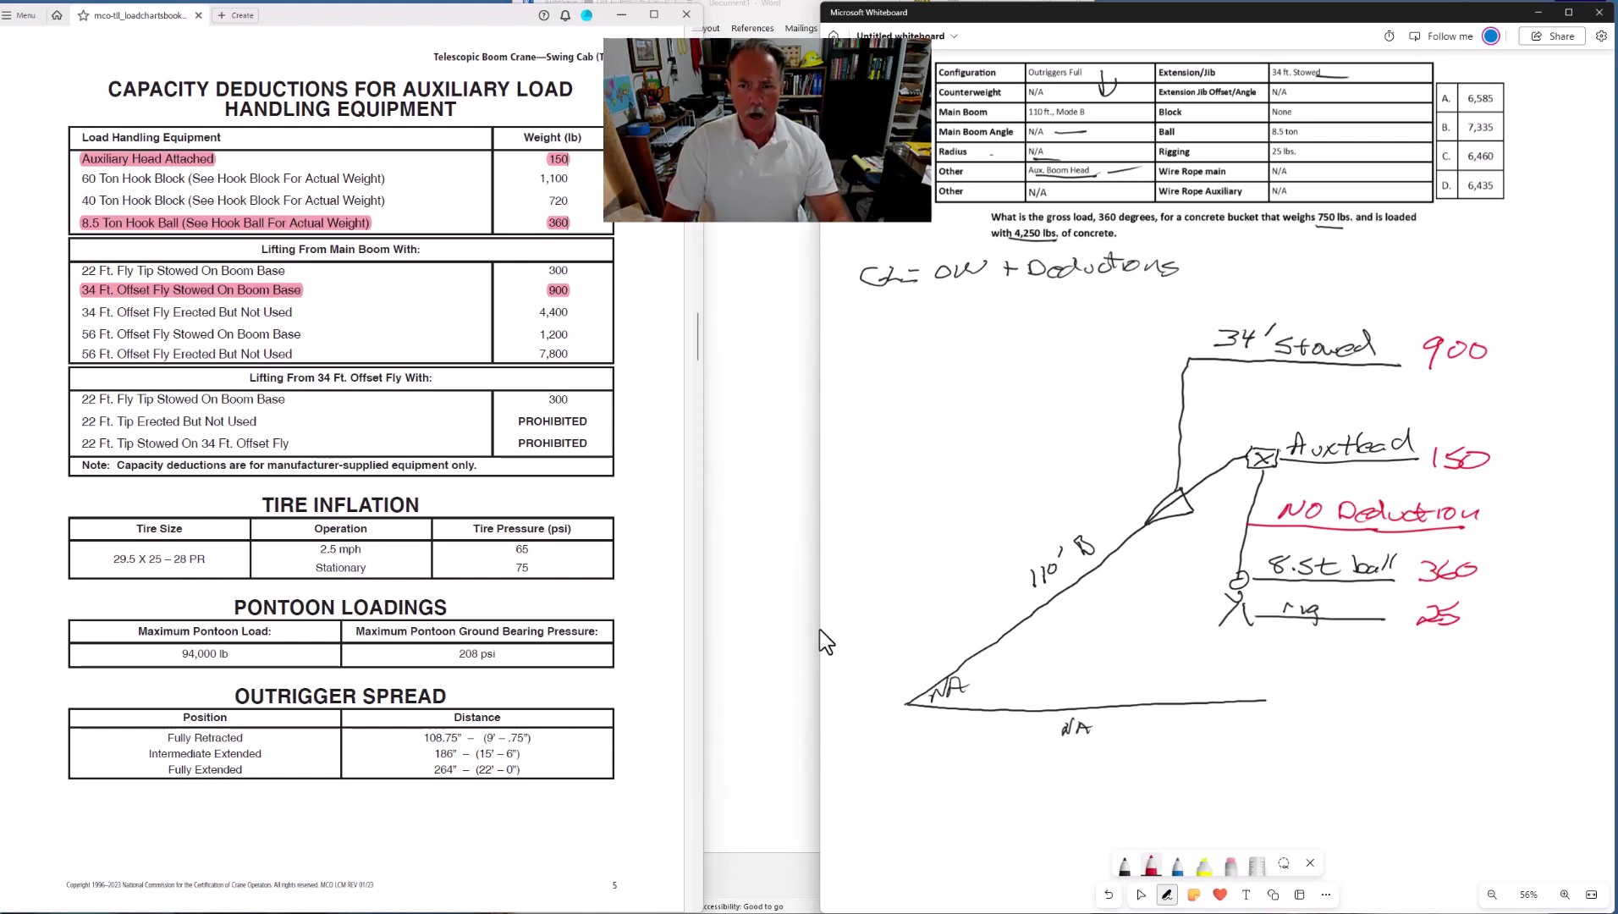
Draw the load box below the rigging and underline the 25 rigging weight
mouse_move(1192, 629)
mouse_down()
mouse_move(1268, 631)
mouse_move(1265, 674)
mouse_up()
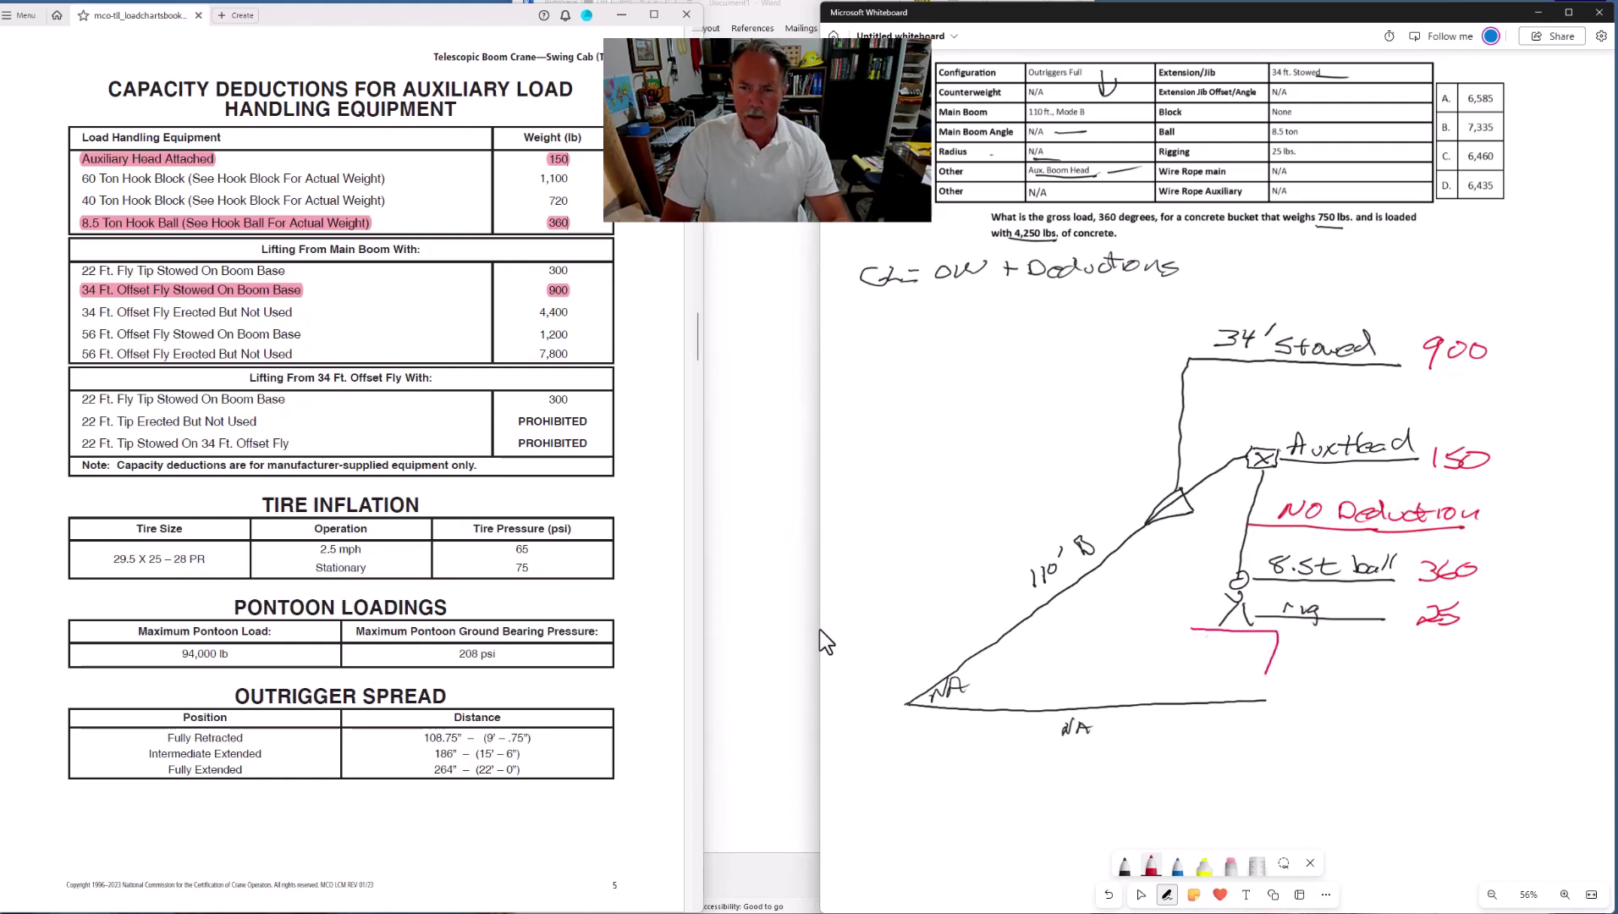
mouse_move(1194, 632)
mouse_down()
mouse_move(1179, 674)
mouse_move(1256, 674)
mouse_move(1218, 652)
mouse_move(1283, 642)
mouse_move(1209, 671)
mouse_move(1223, 672)
mouse_up()
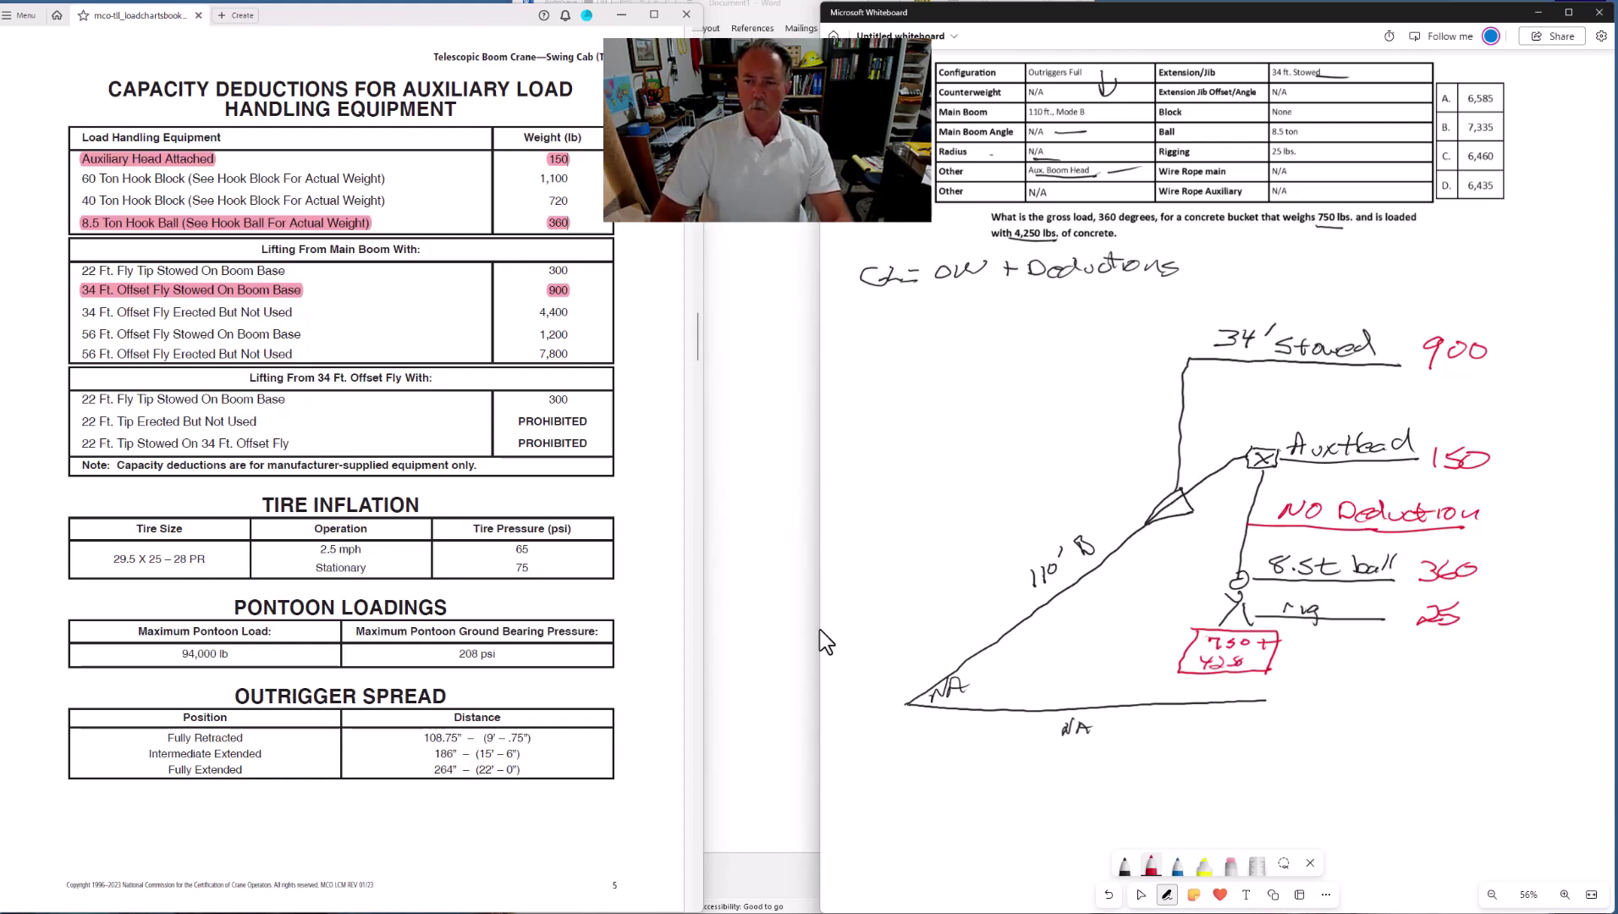
drag(1355, 634, 1548, 634)
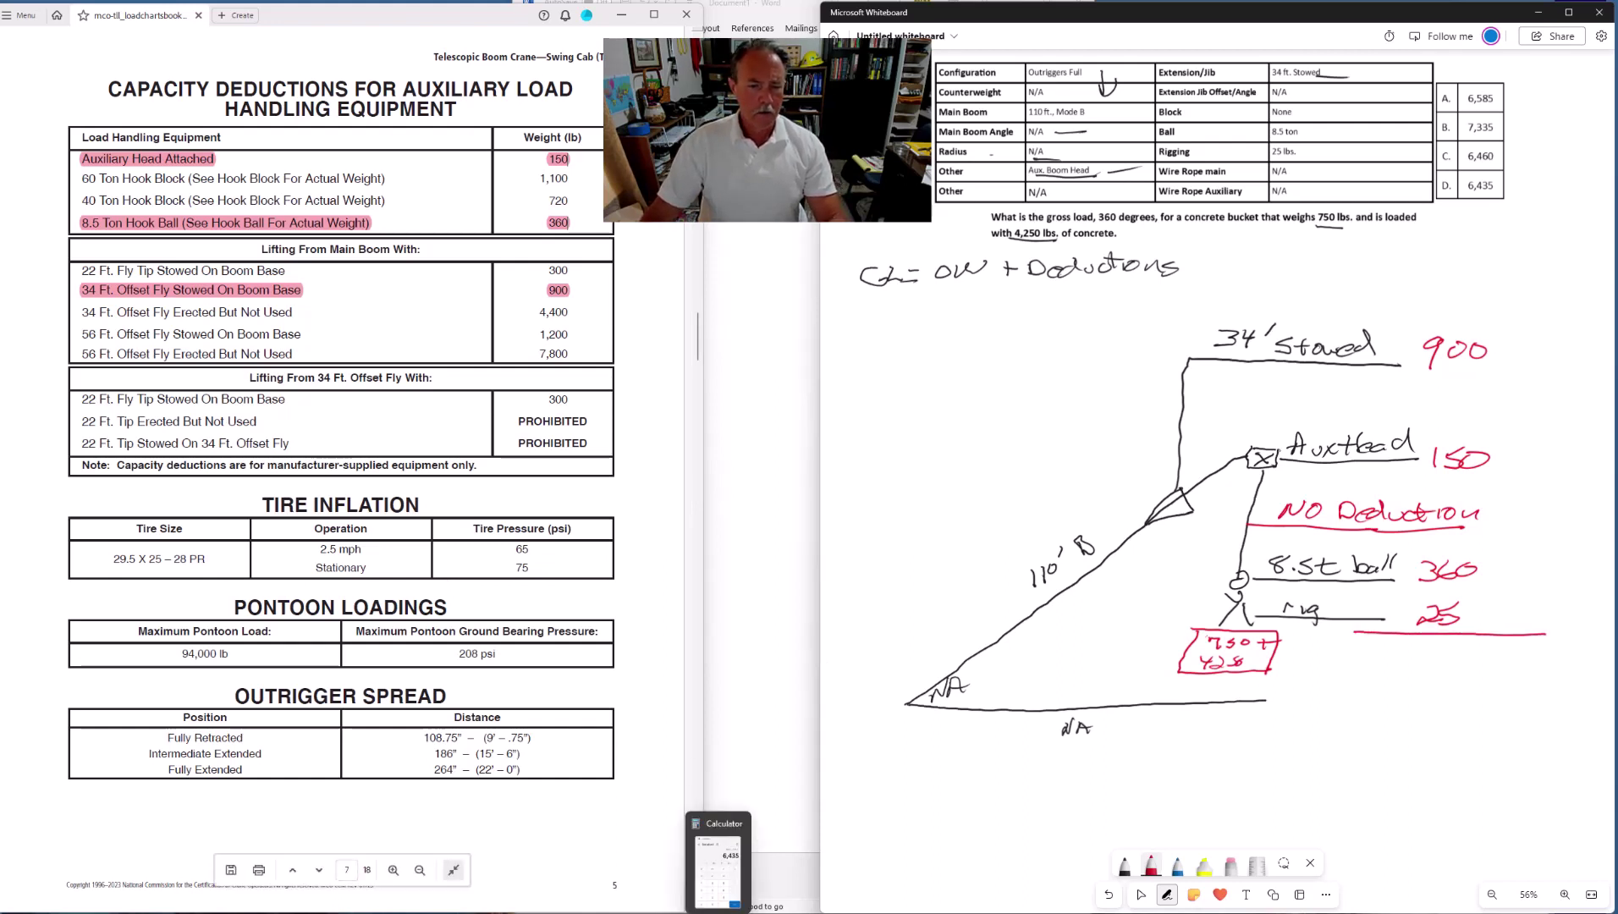
Bring Calculator forward, clear it, and enter 900 + 150 for the jib and auxiliary head
key(alt+Tab)
mouse_move(1221, 338)
mouse_down()
mouse_move(638, 301)
mouse_move(707, 310)
mouse_up()
click(771, 450)
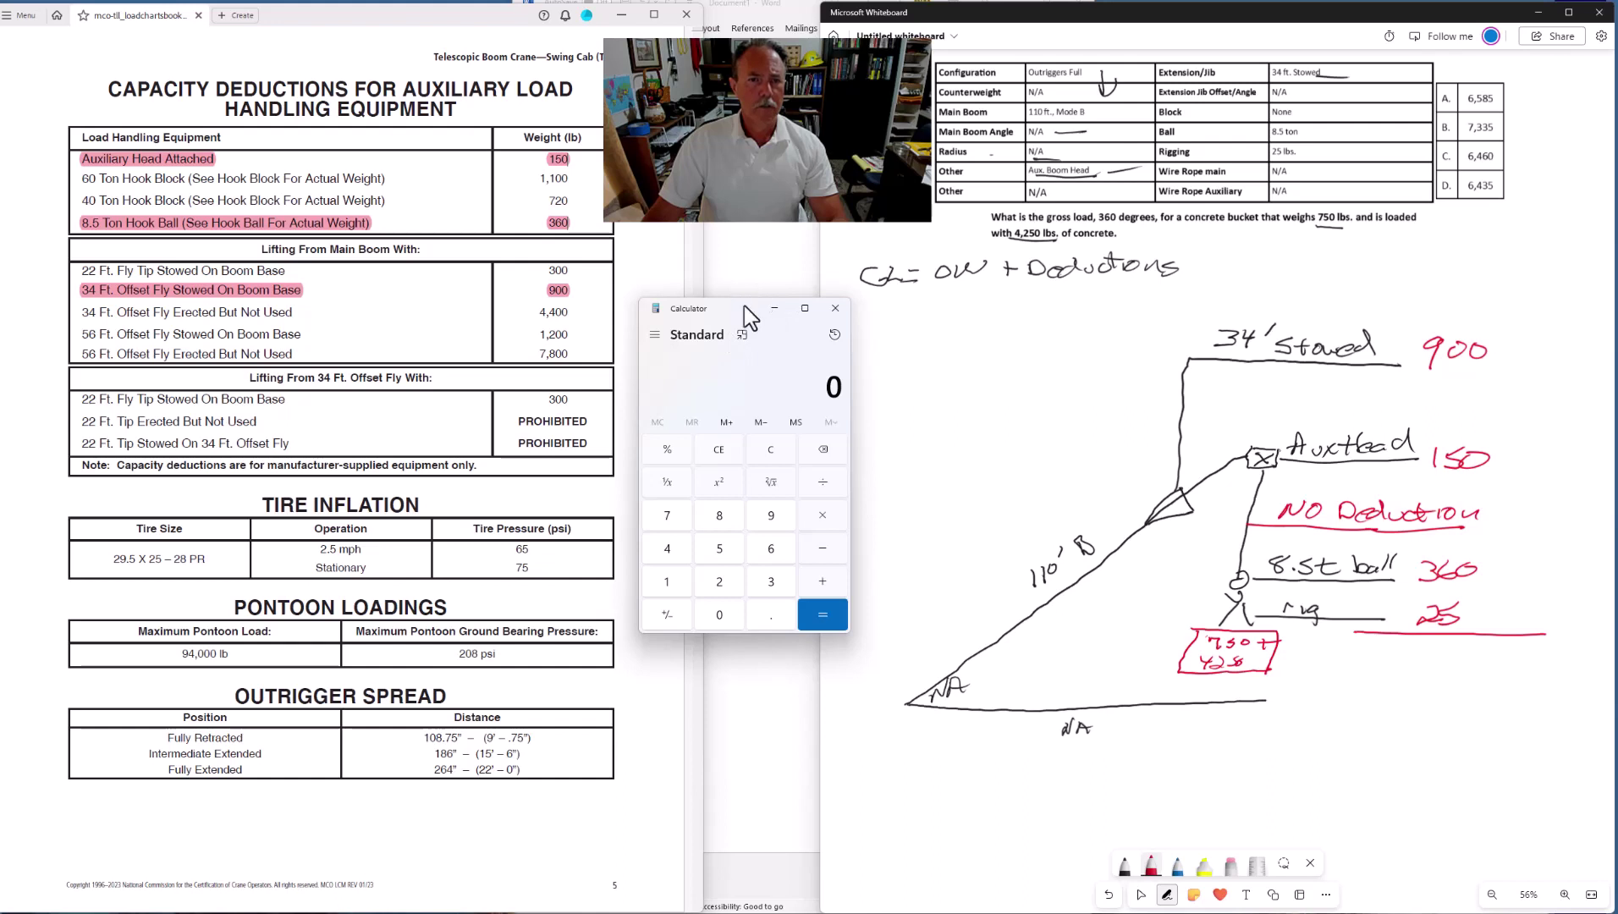
mouse_move(748, 312)
mouse_down()
mouse_move(1185, 319)
mouse_move(1249, 335)
mouse_up()
click(1274, 539)
double_click(1224, 638)
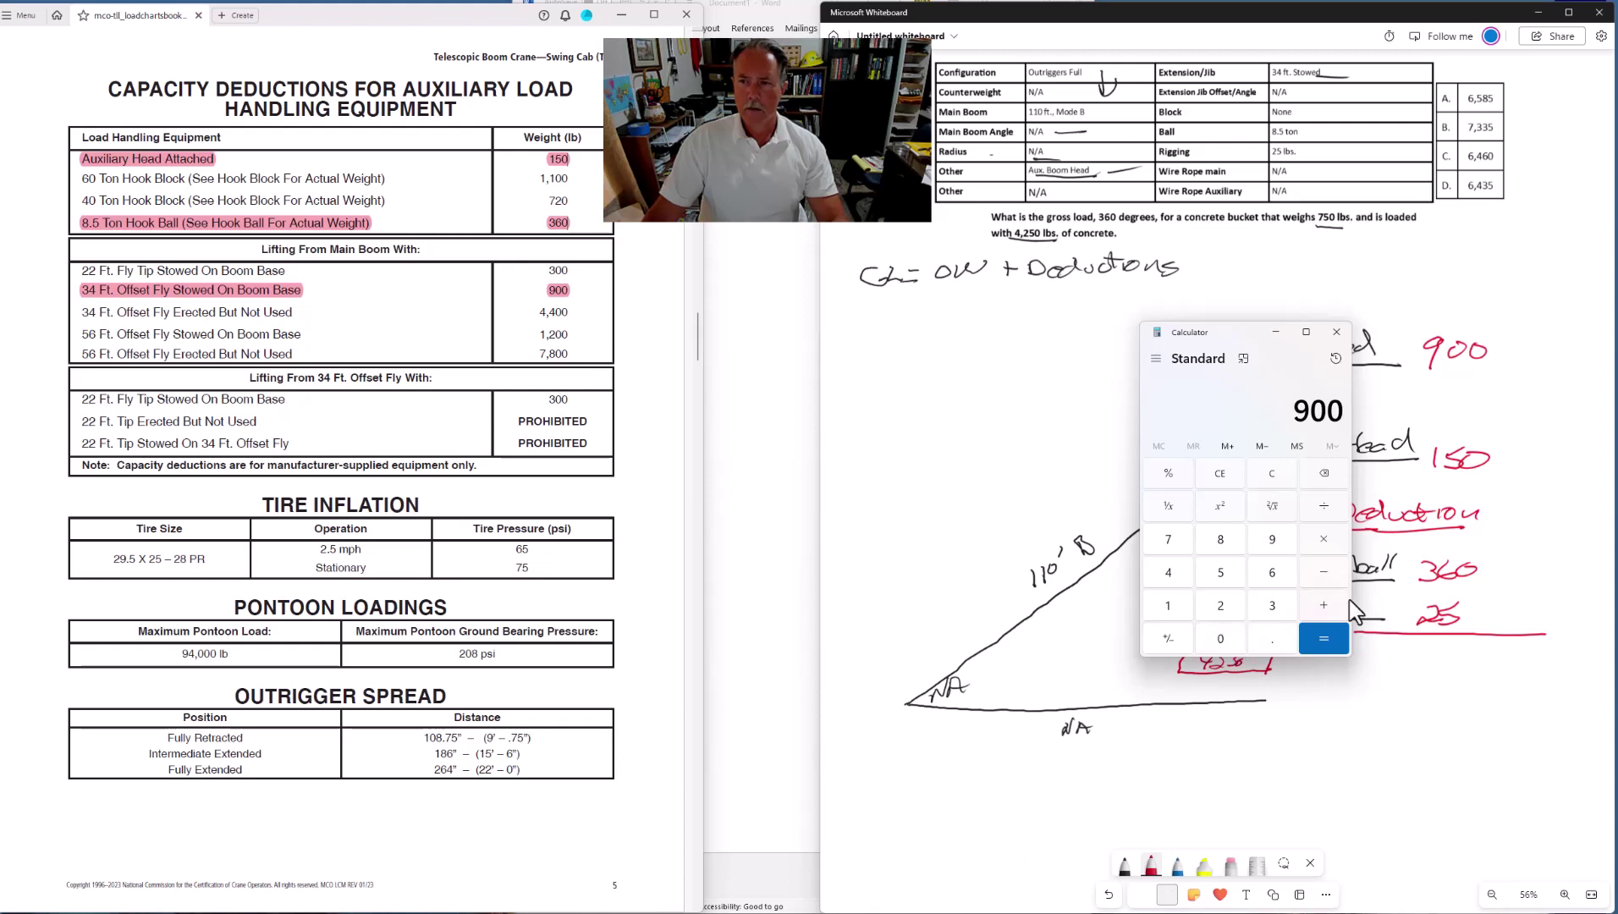
click(1341, 603)
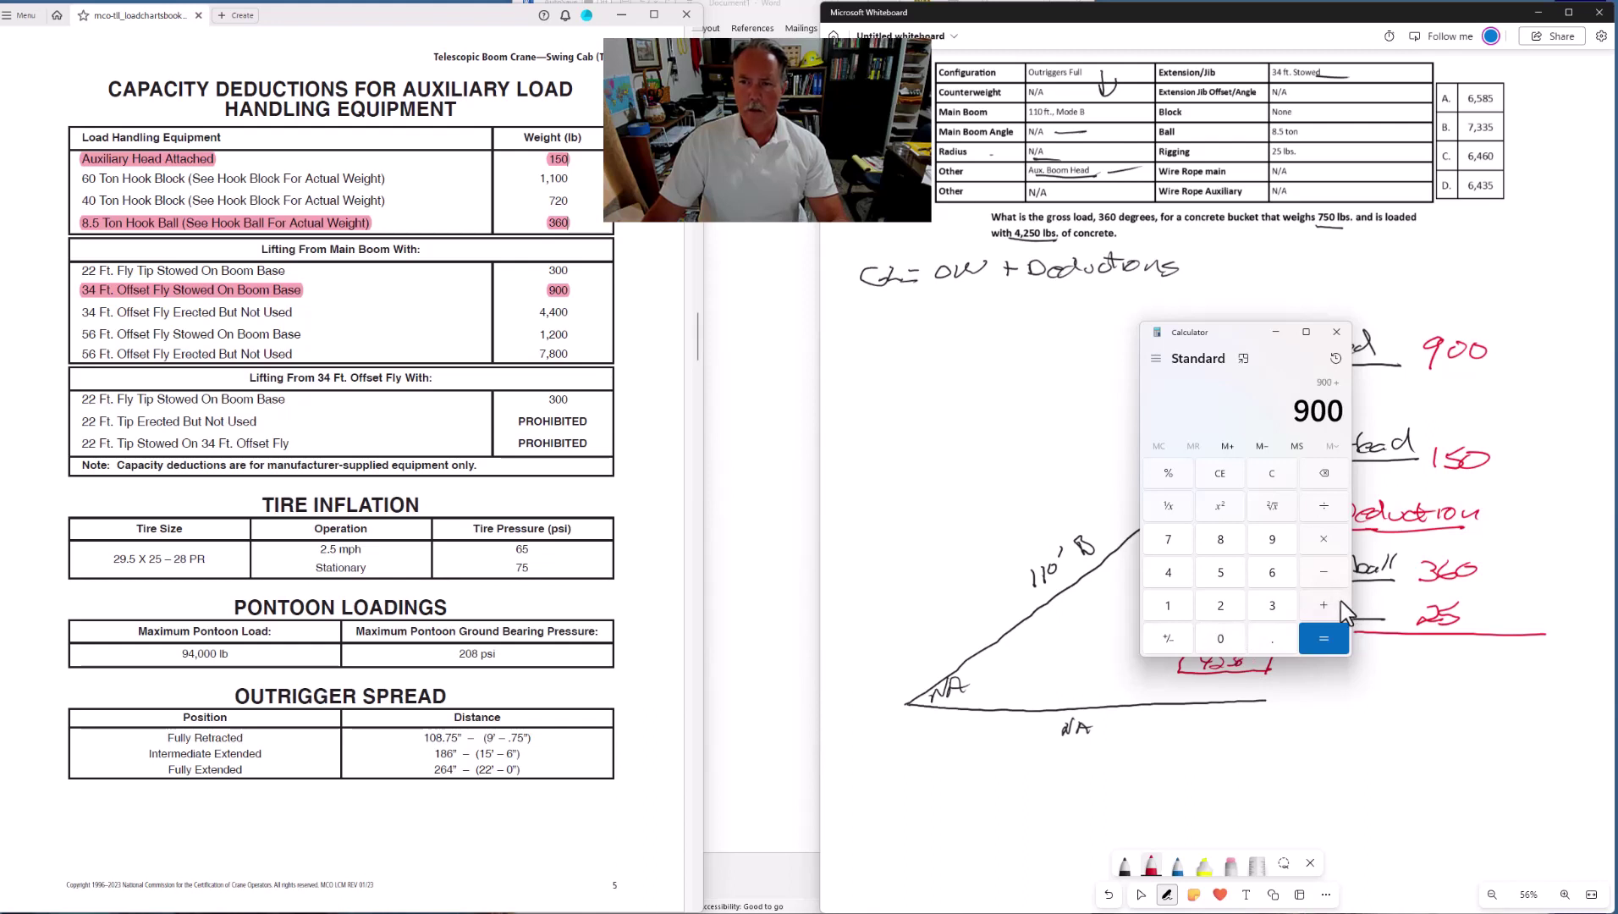
click(1168, 605)
click(1220, 581)
click(1221, 637)
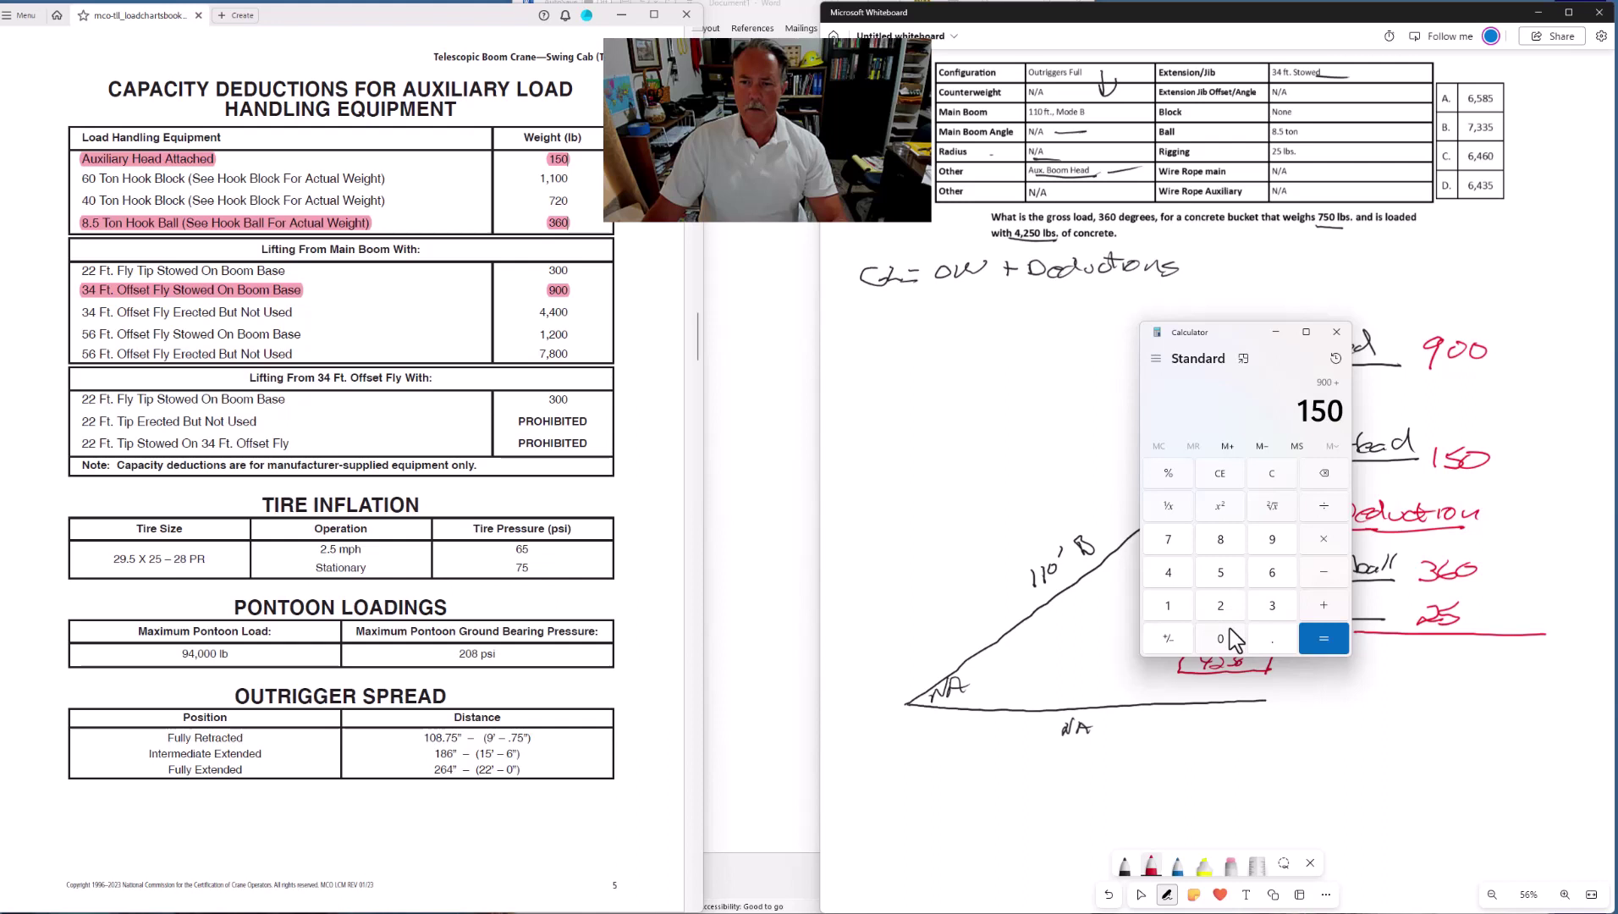
click(1326, 604)
Add 360 and 25 to total 1,435, then write Total 1,435 on the sketch
click(1271, 604)
click(1273, 575)
click(1221, 638)
click(1326, 607)
click(1209, 606)
click(1218, 574)
click(1319, 634)
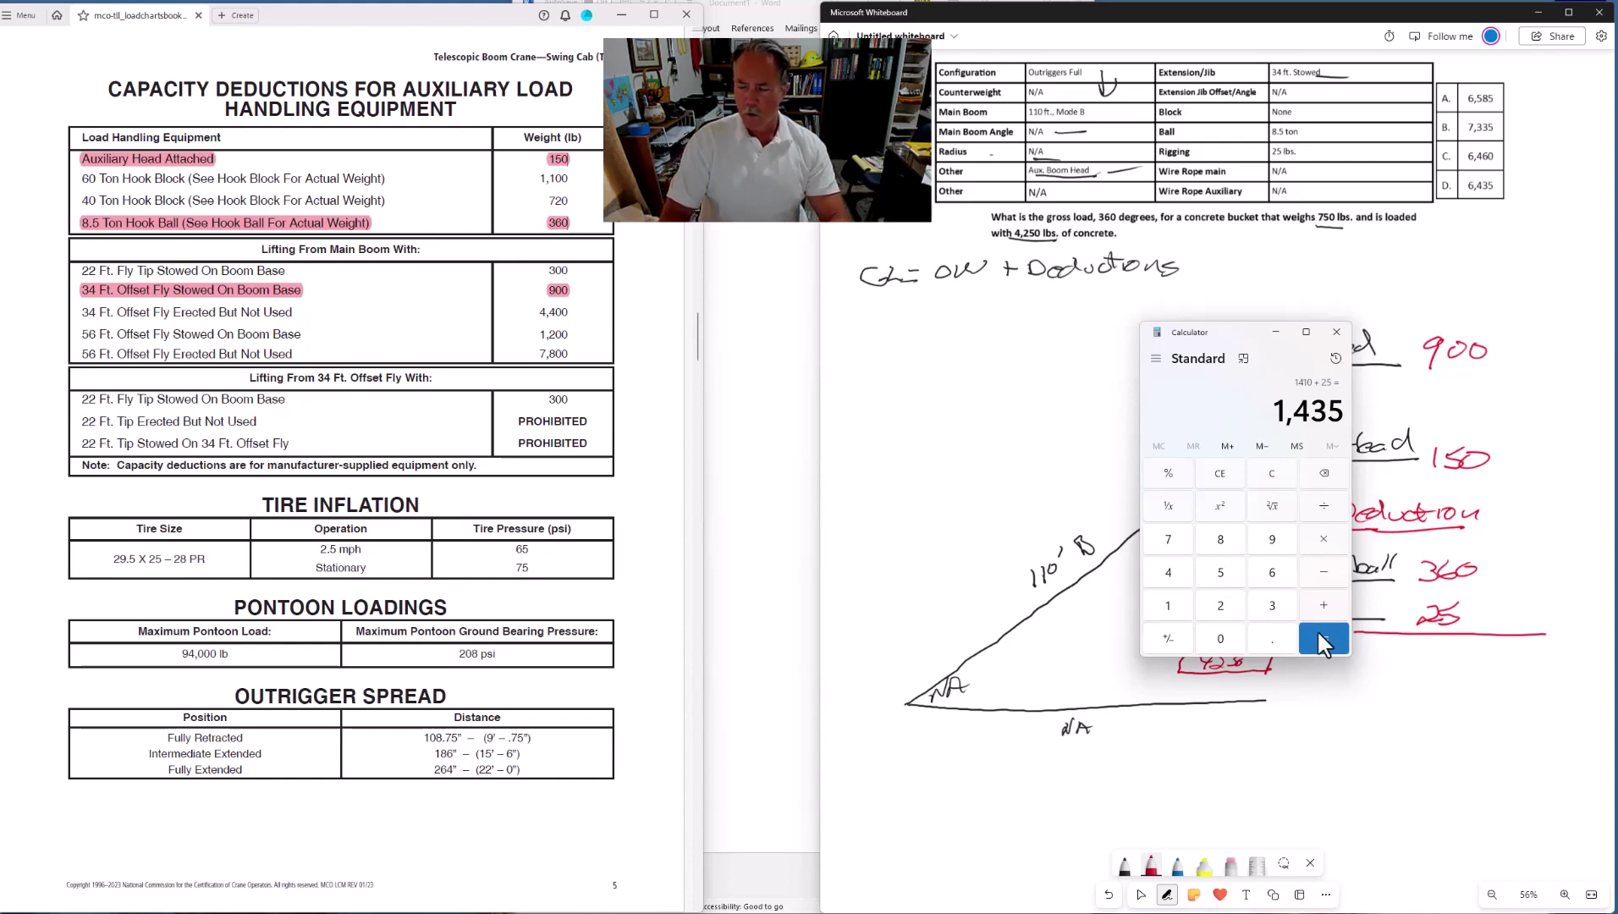
drag(1215, 326, 665, 356)
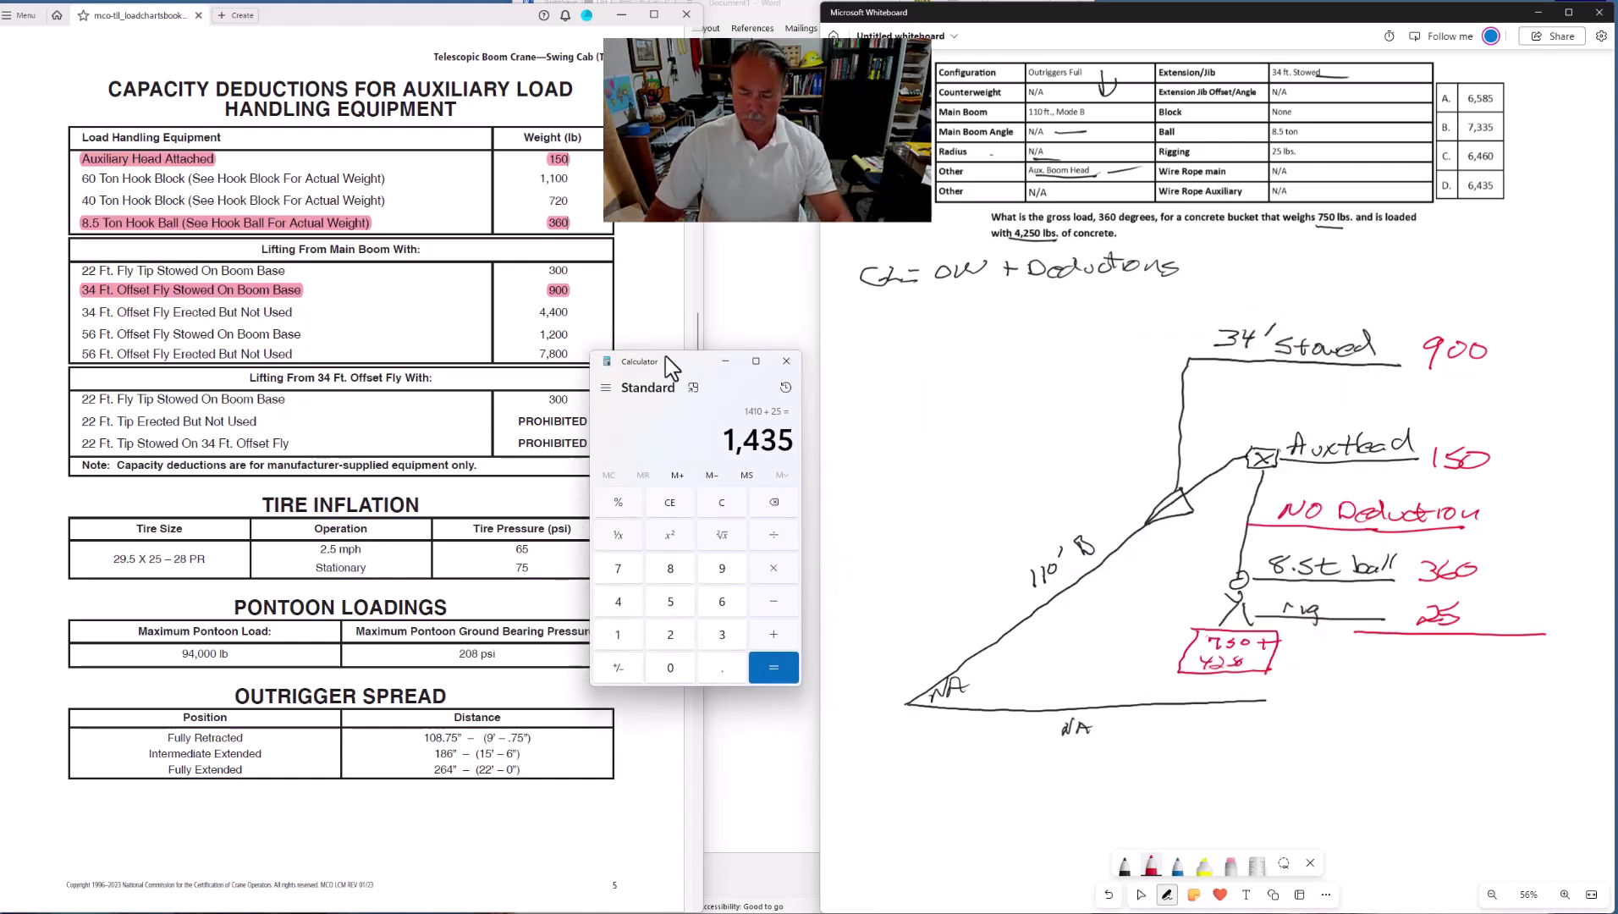
mouse_move(1320, 661)
mouse_down()
mouse_move(1317, 684)
mouse_move(1341, 653)
mouse_move(1332, 665)
mouse_move(1351, 676)
mouse_move(1371, 664)
mouse_move(1375, 681)
mouse_move(1416, 688)
mouse_move(1447, 663)
mouse_move(1439, 680)
mouse_move(1479, 673)
mouse_up()
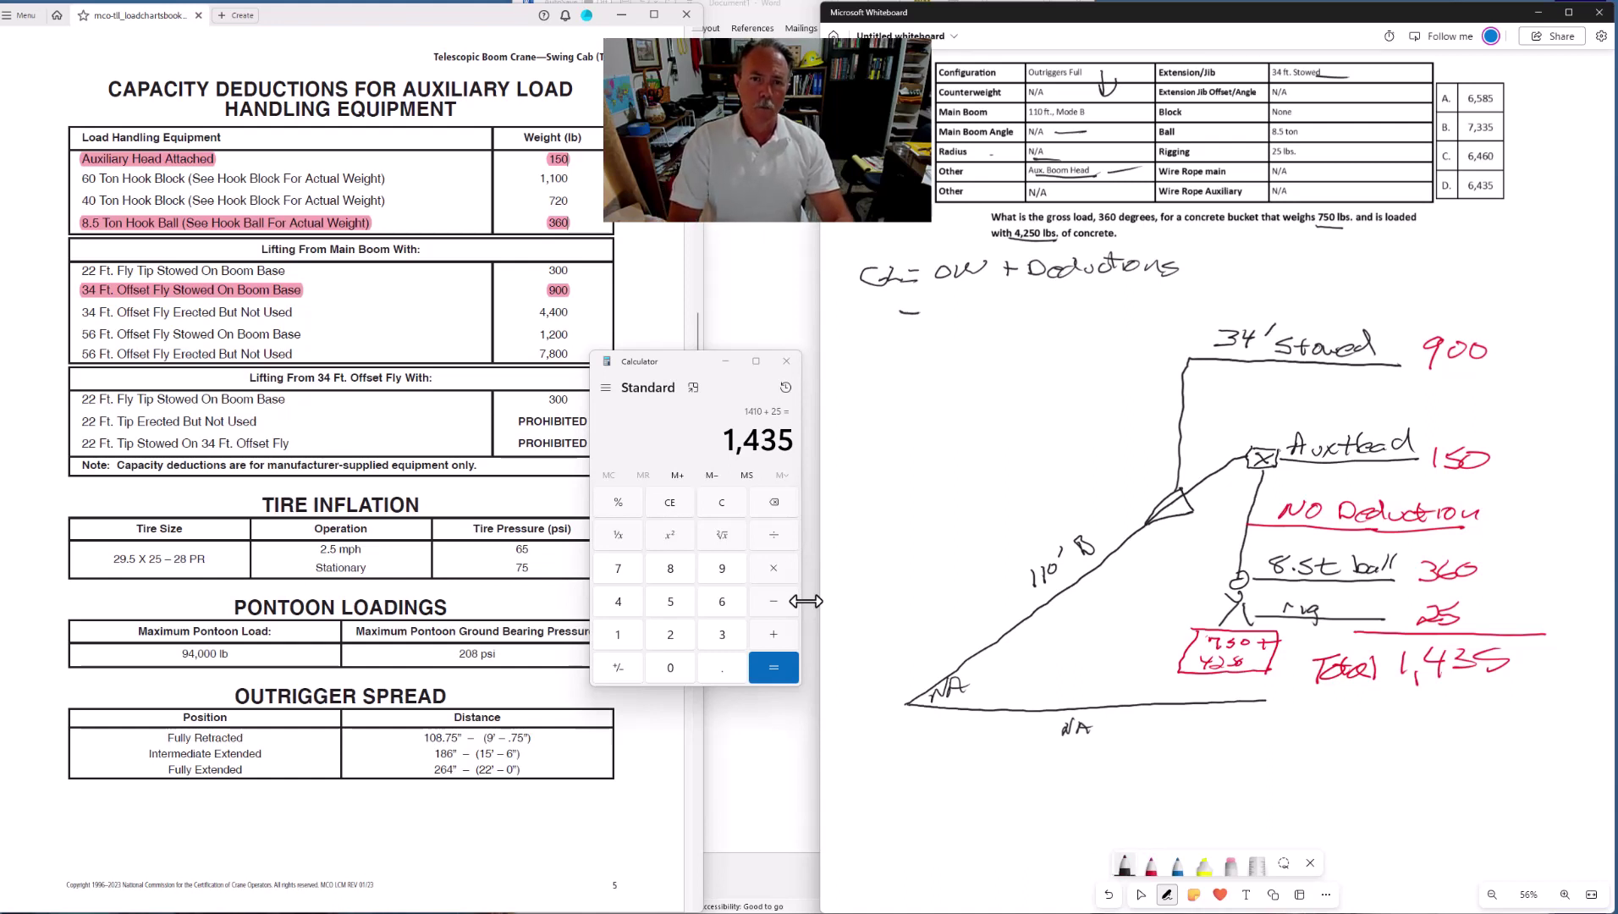
Compute 750 + 4250 = 5,000 in Calculator and write '= 5000' beneath the formula
drag(901, 326, 921, 326)
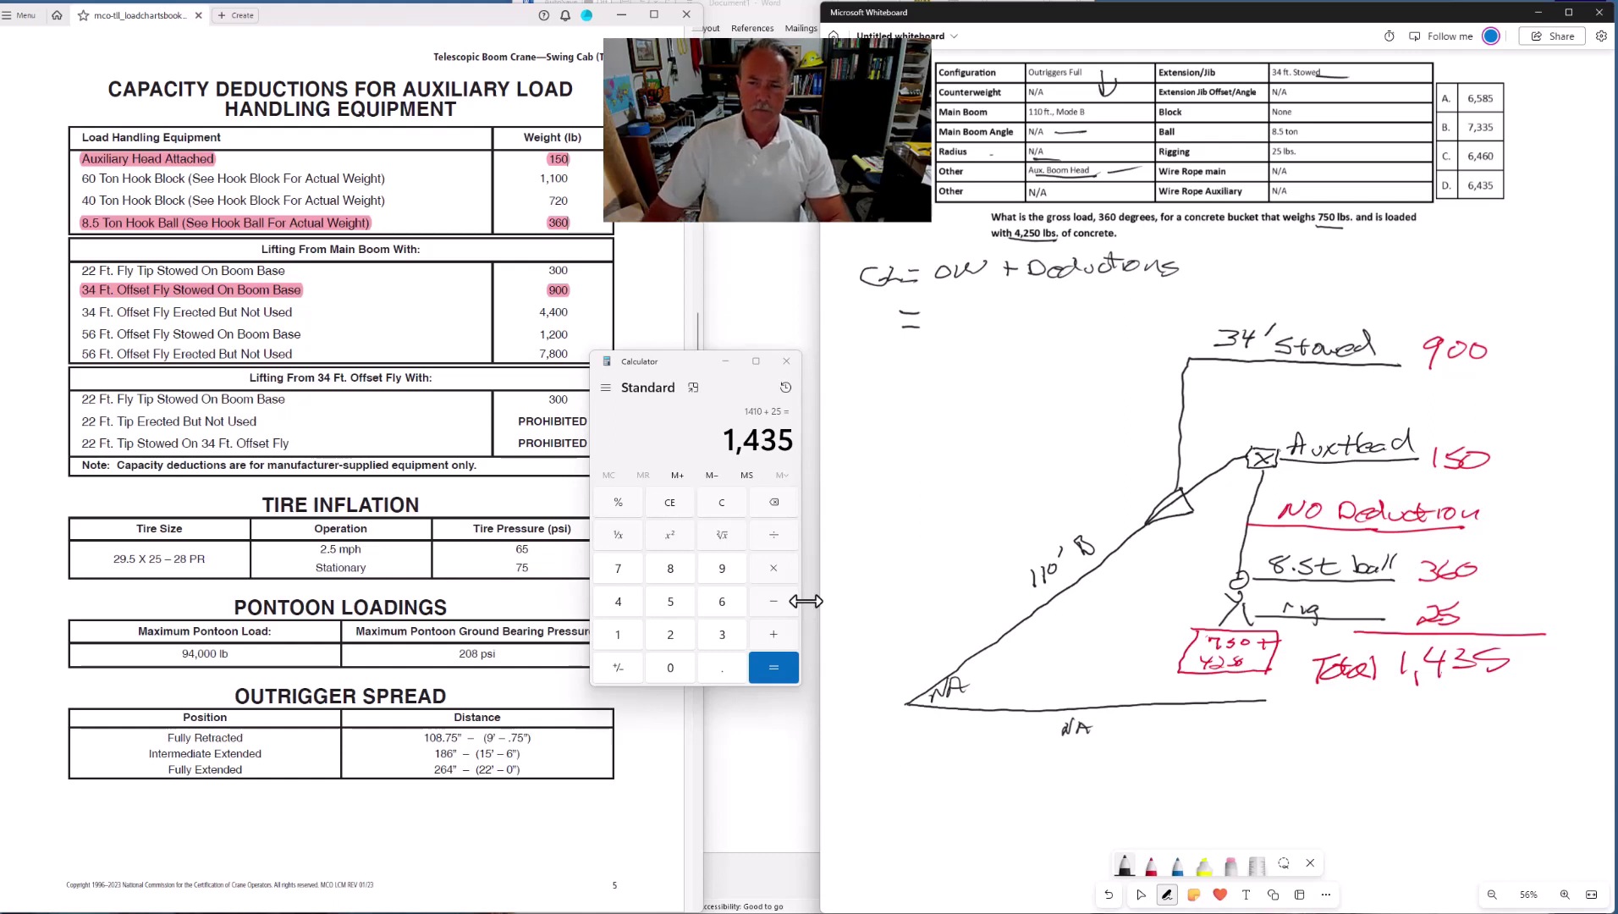
click(603, 571)
click(661, 596)
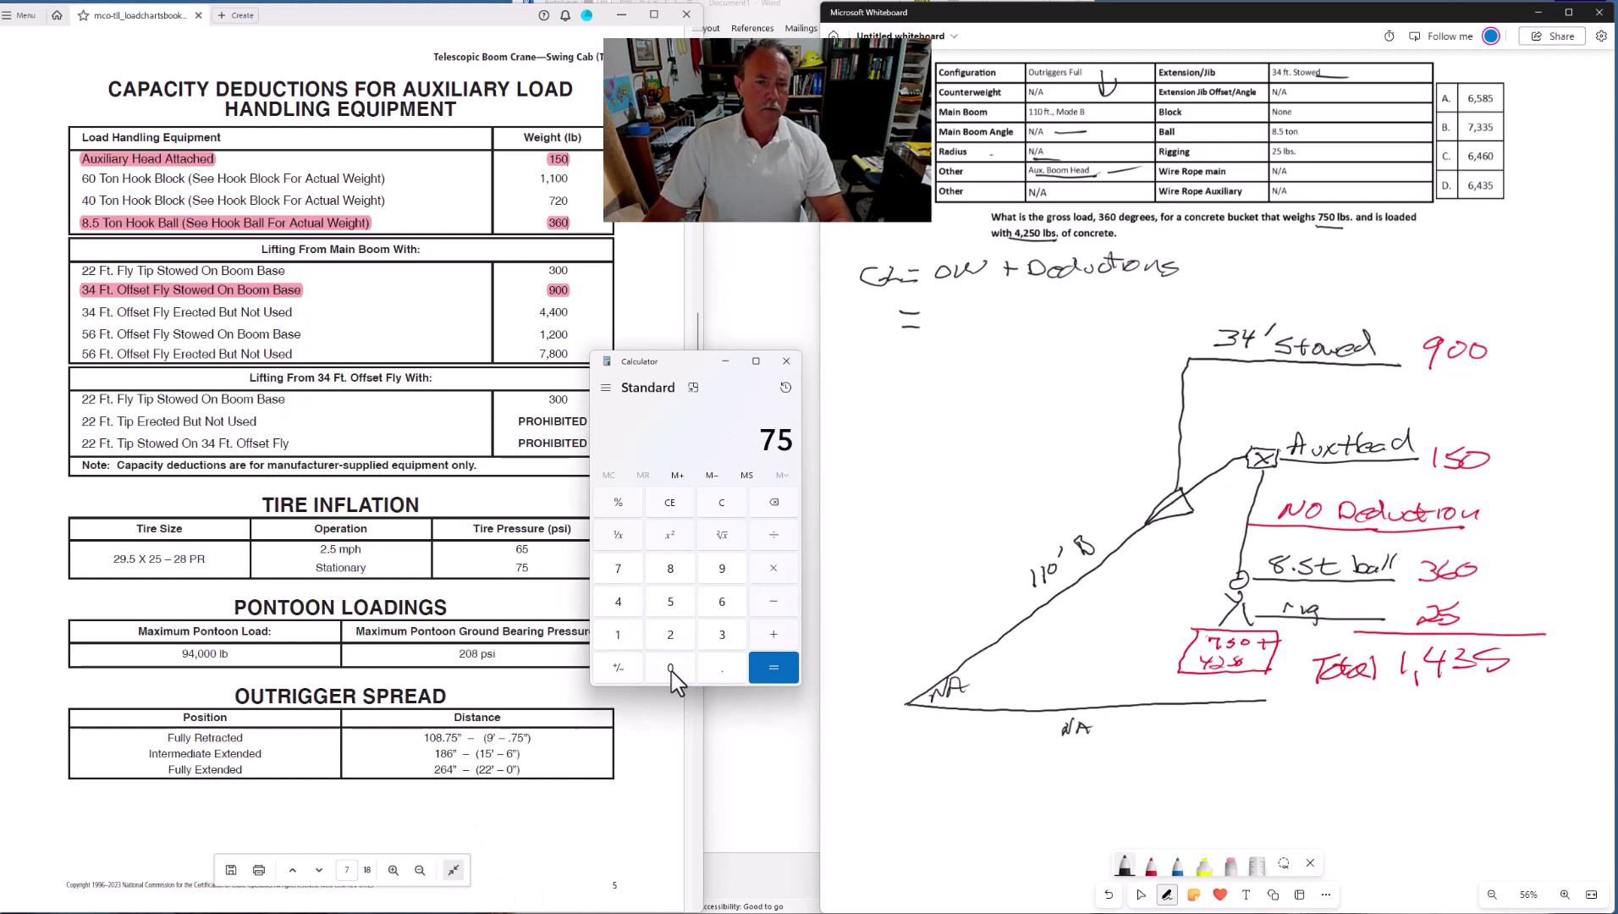
click(671, 669)
click(773, 635)
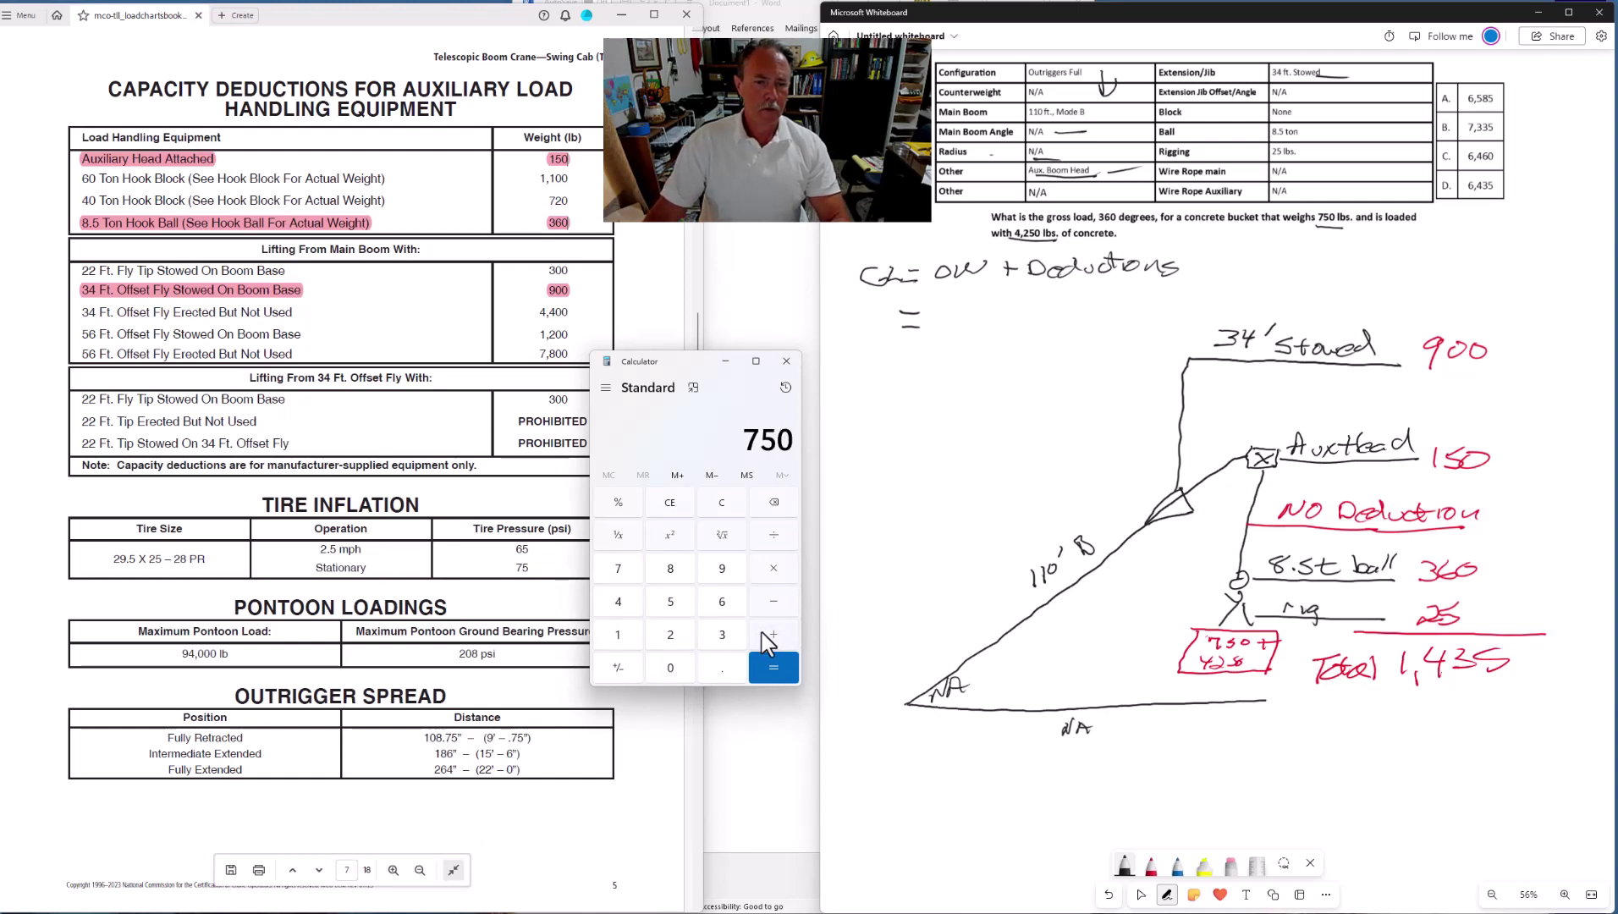
click(604, 603)
click(669, 630)
click(681, 606)
click(685, 673)
click(777, 676)
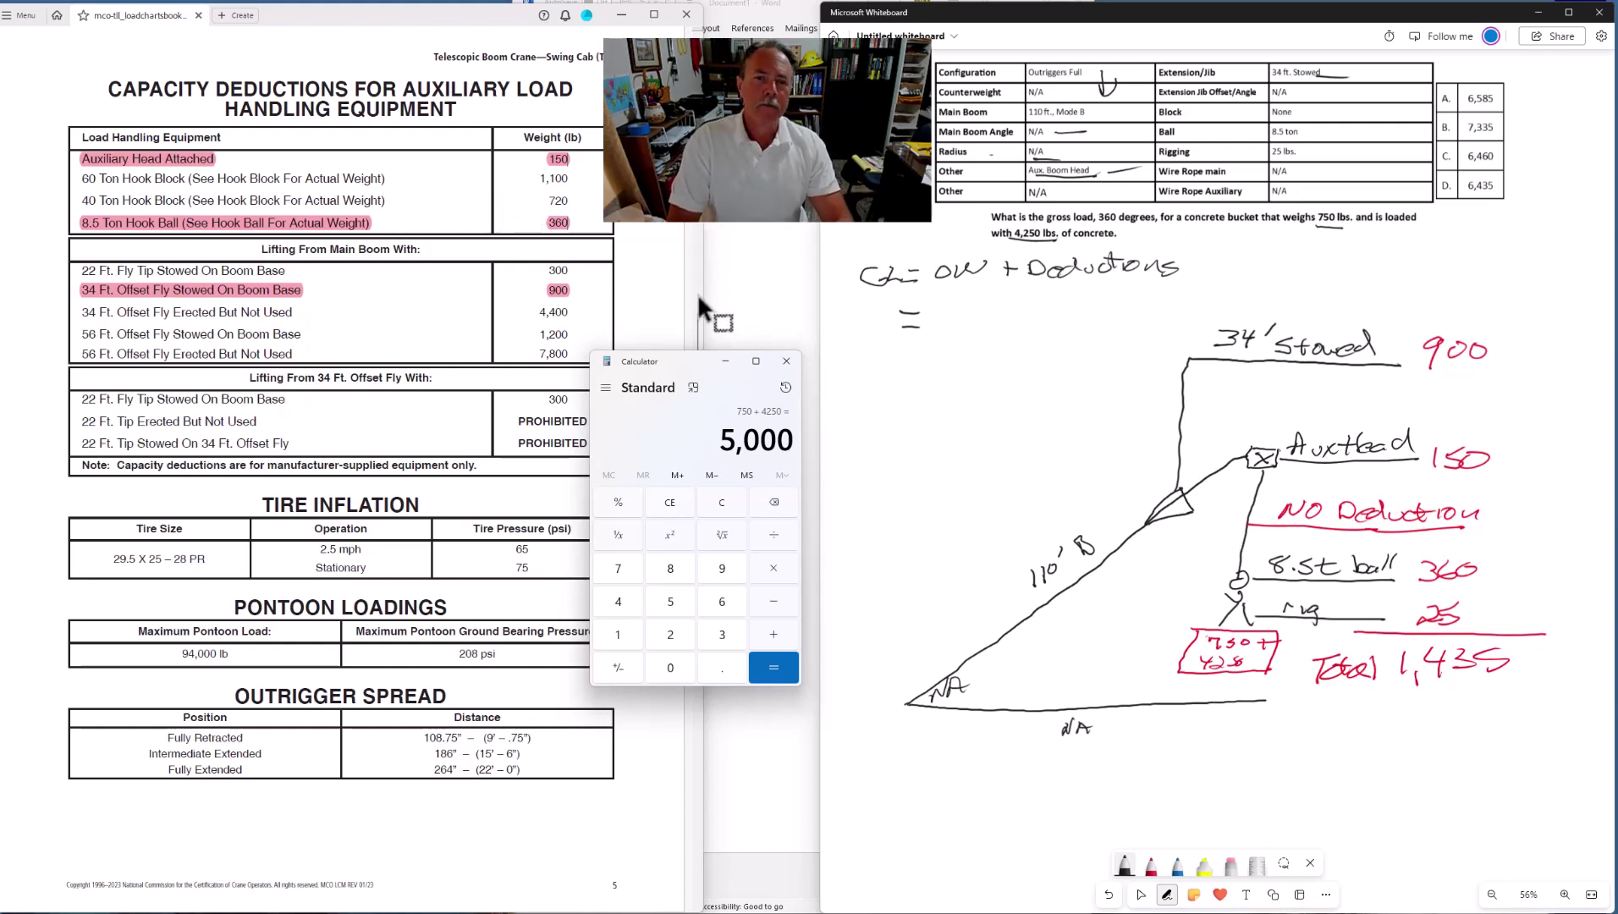
mouse_move(935, 305)
mouse_down()
mouse_move(941, 326)
mouse_move(1032, 310)
mouse_up()
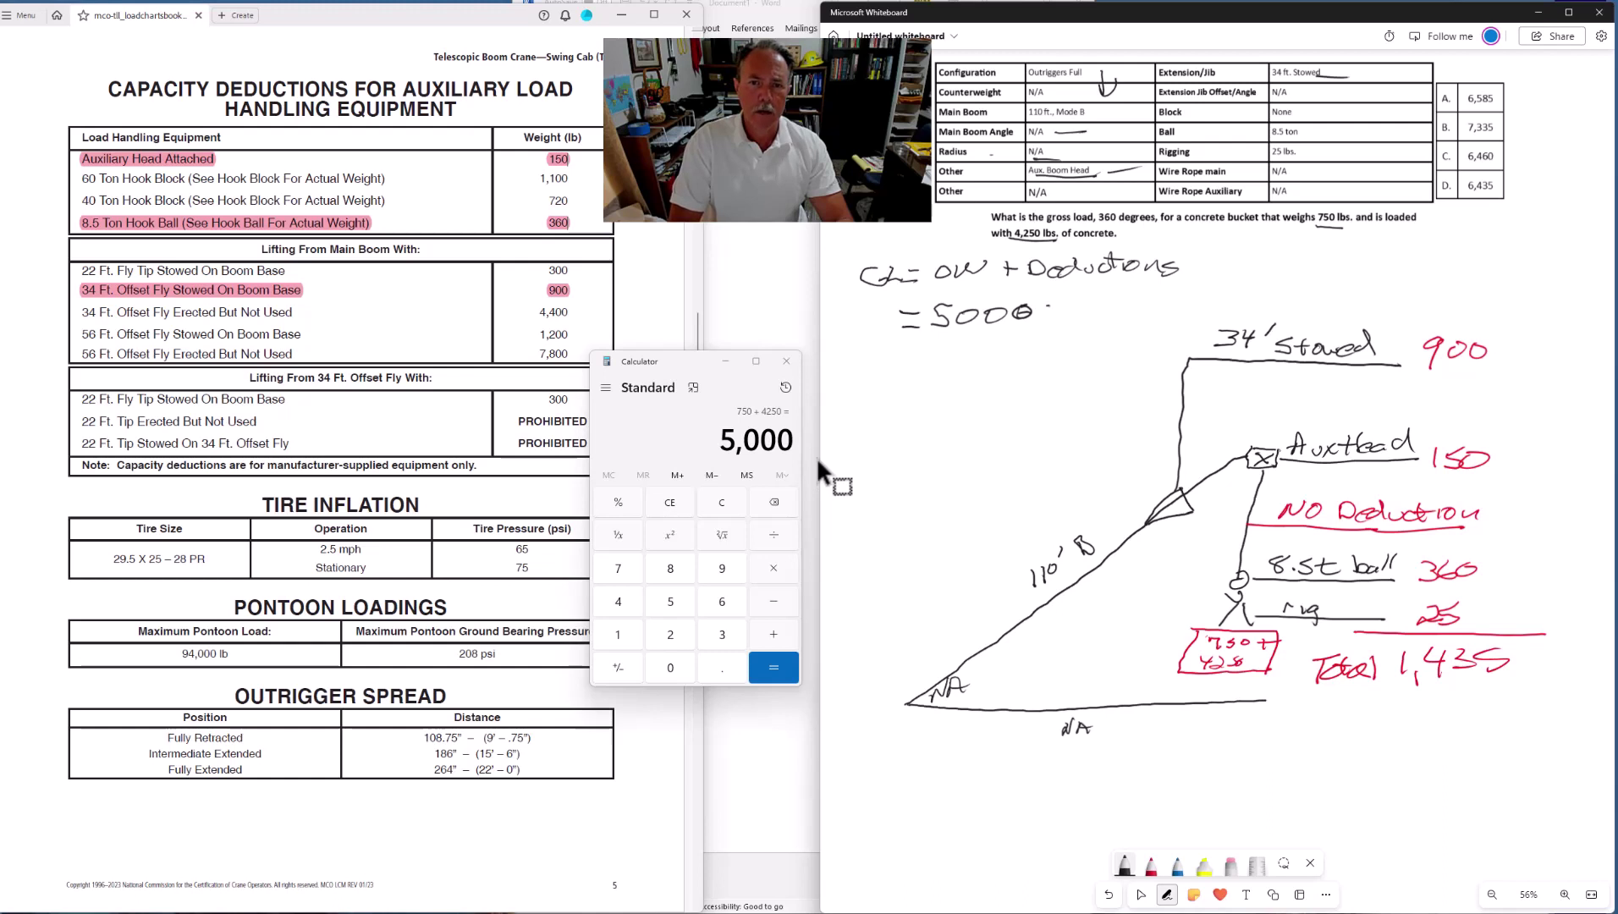
Write '+ 1435' after 5000 and underline the Total 1,435 figure
mouse_move(1049, 305)
mouse_down()
mouse_move(1051, 325)
mouse_move(1069, 315)
mouse_up()
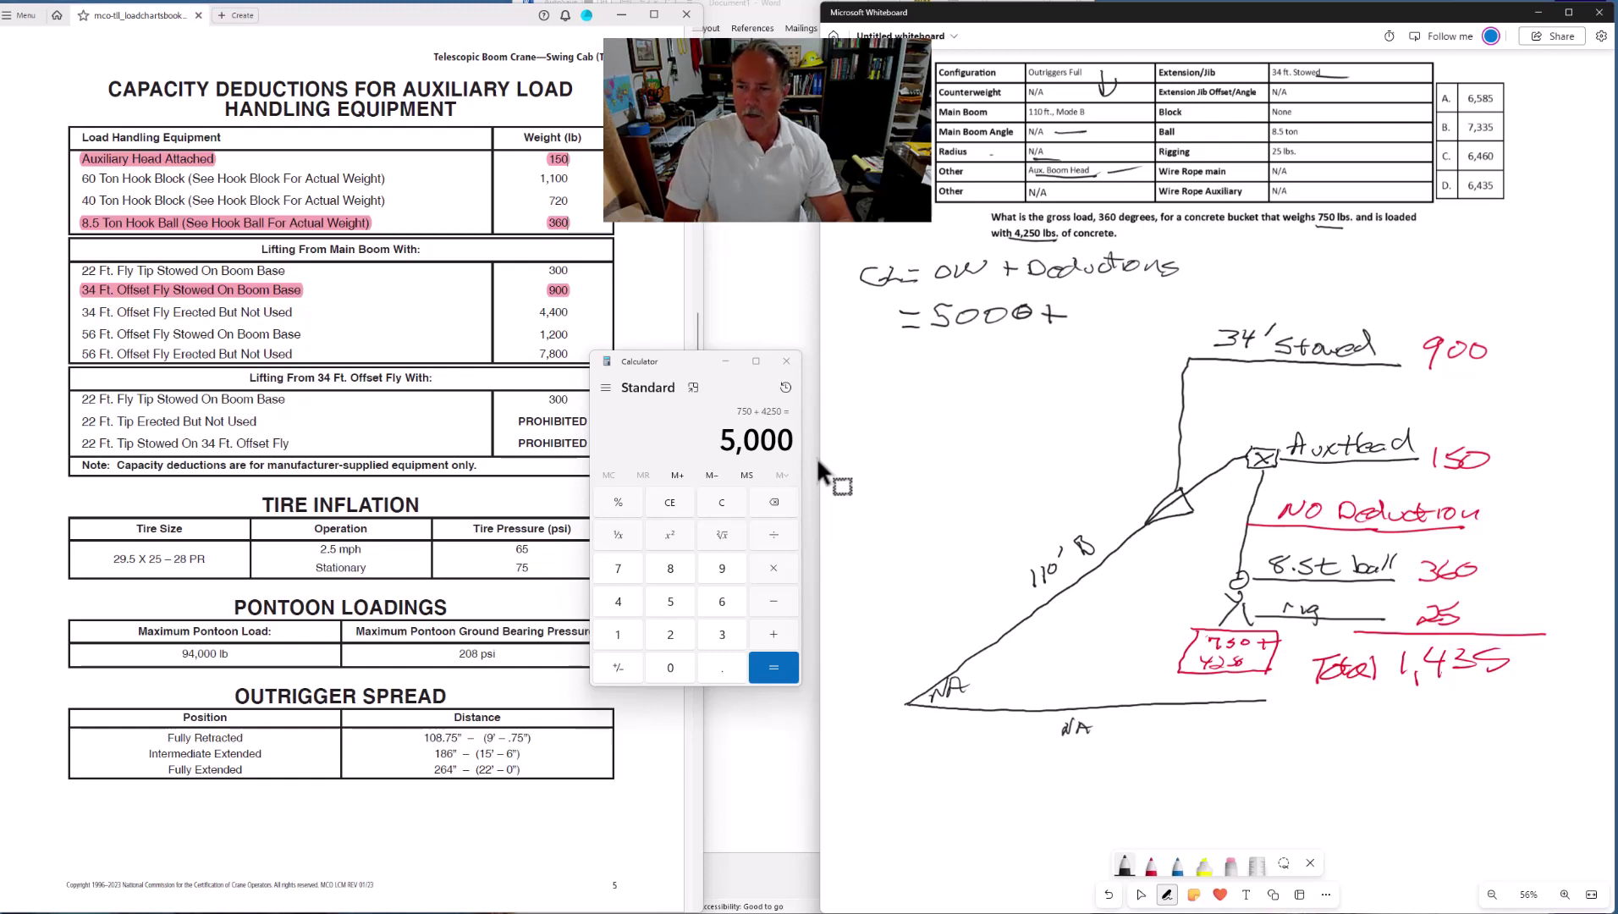
drag(1412, 687, 1549, 681)
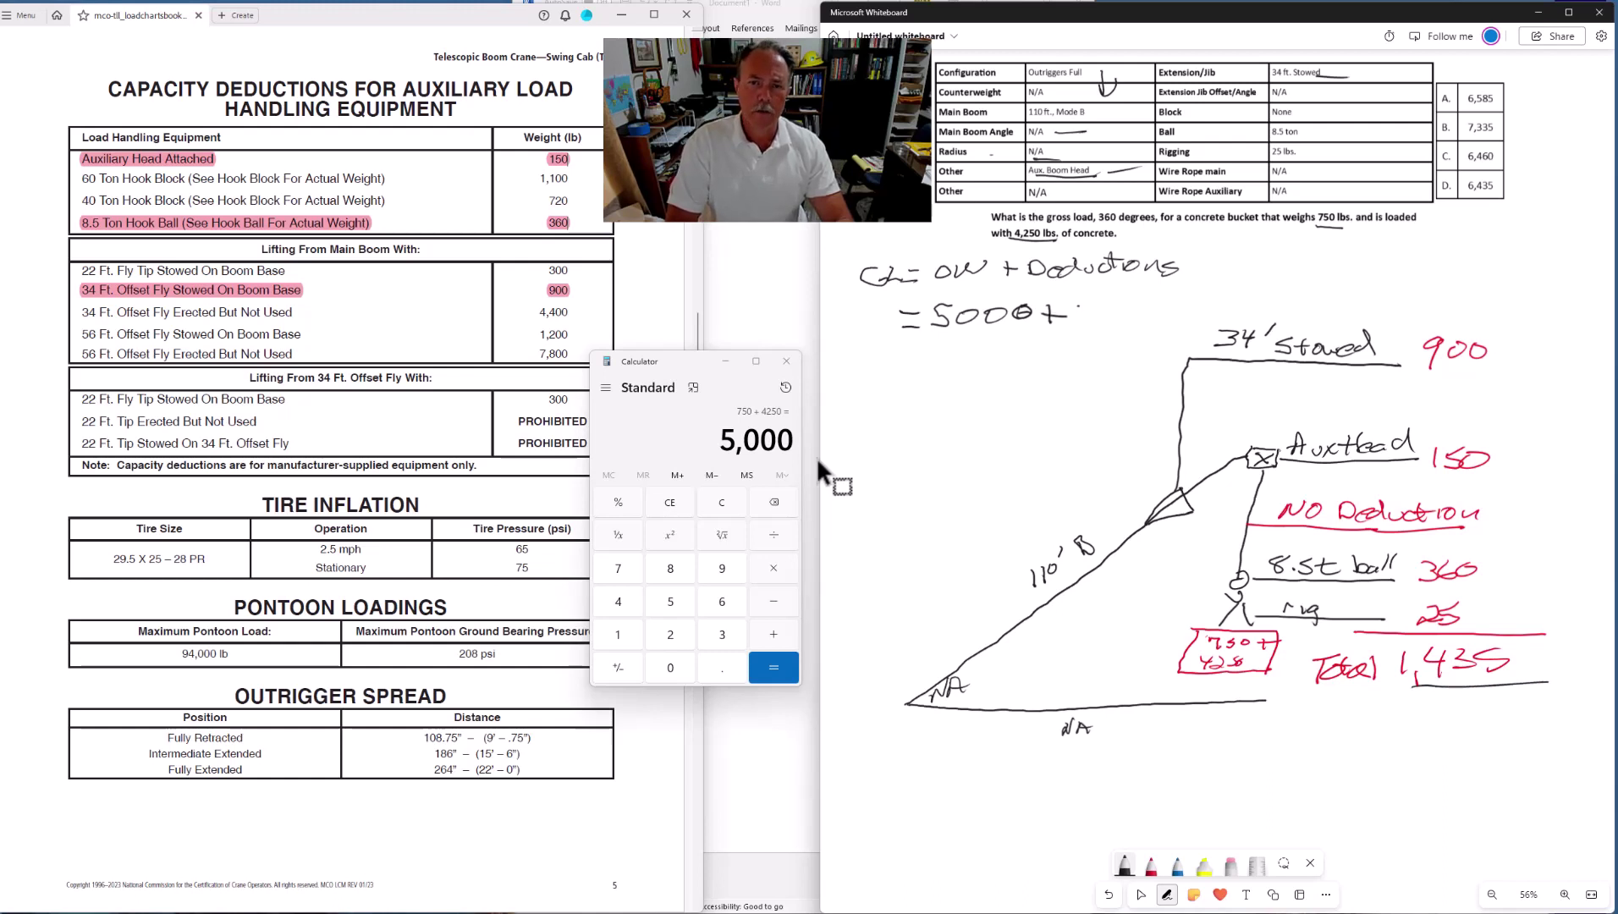
mouse_move(1081, 306)
mouse_down()
mouse_move(1082, 327)
mouse_move(1178, 317)
mouse_move(1143, 327)
mouse_up()
drag(908, 368, 930, 367)
drag(908, 383, 1158, 342)
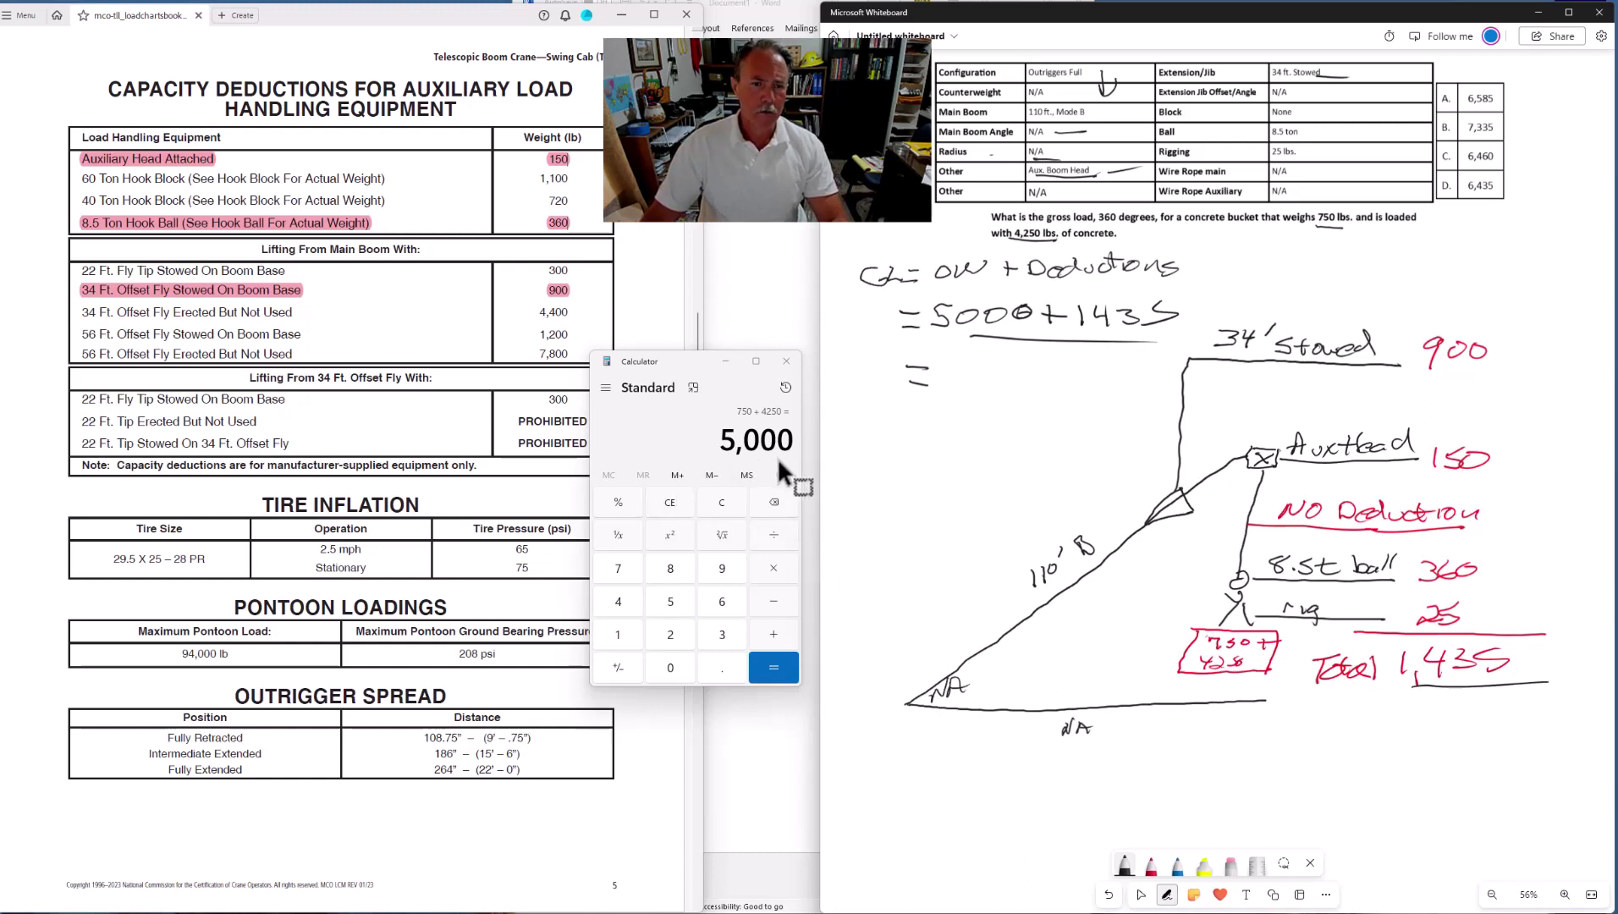
Add 1,435 to 5,000 in Calculator and write '= 6435 lbs.' as the result
click(775, 630)
click(630, 633)
click(635, 603)
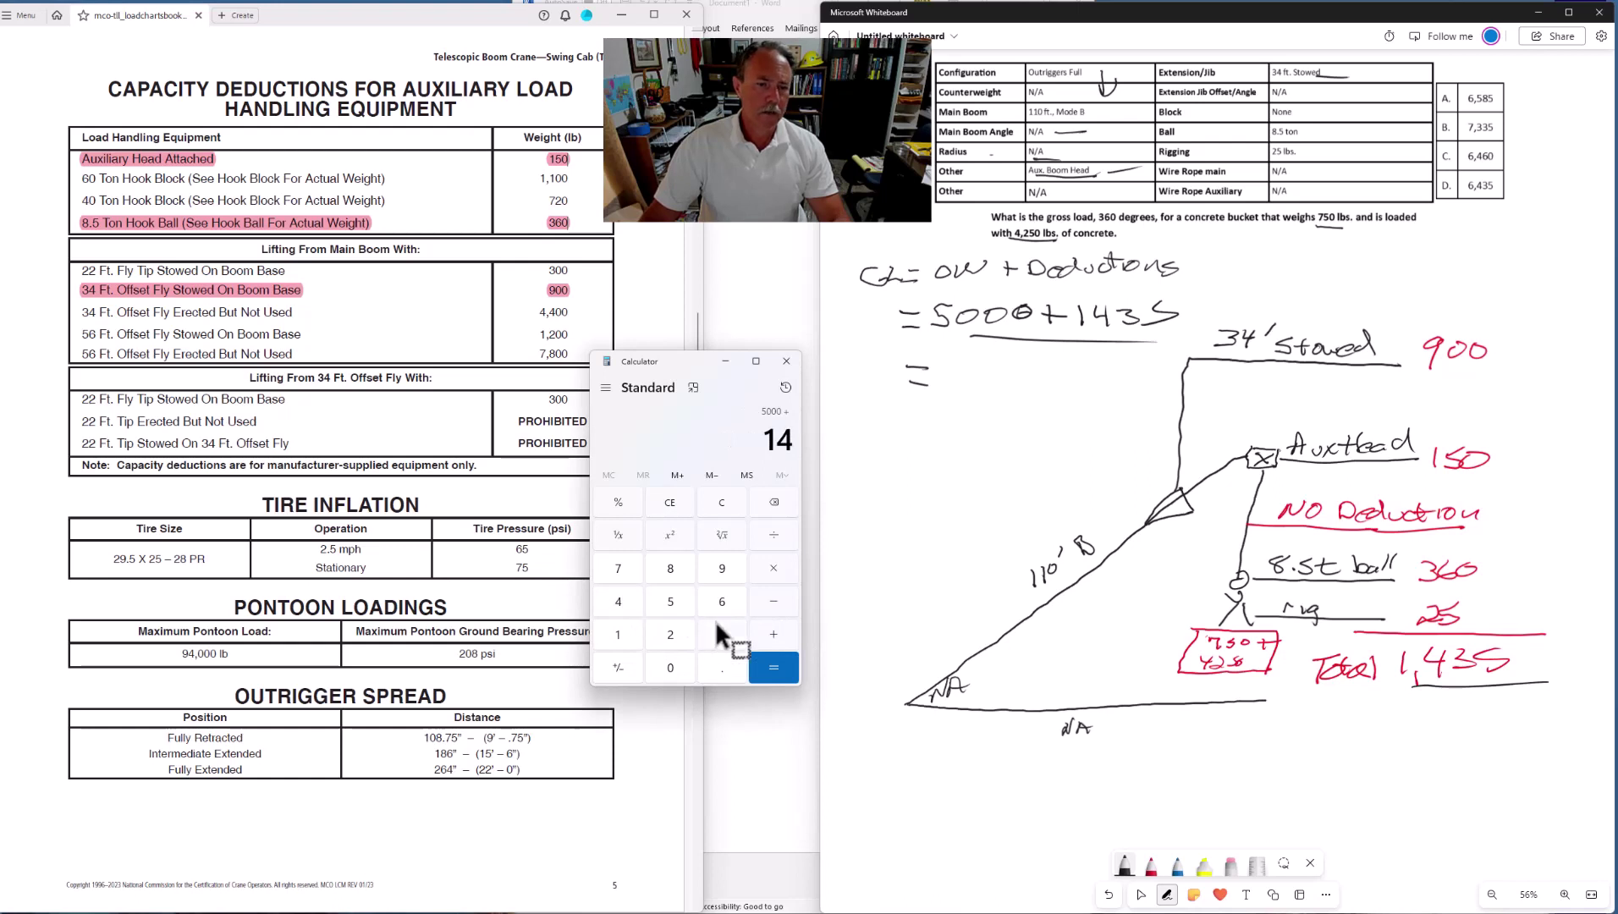
click(717, 628)
click(680, 598)
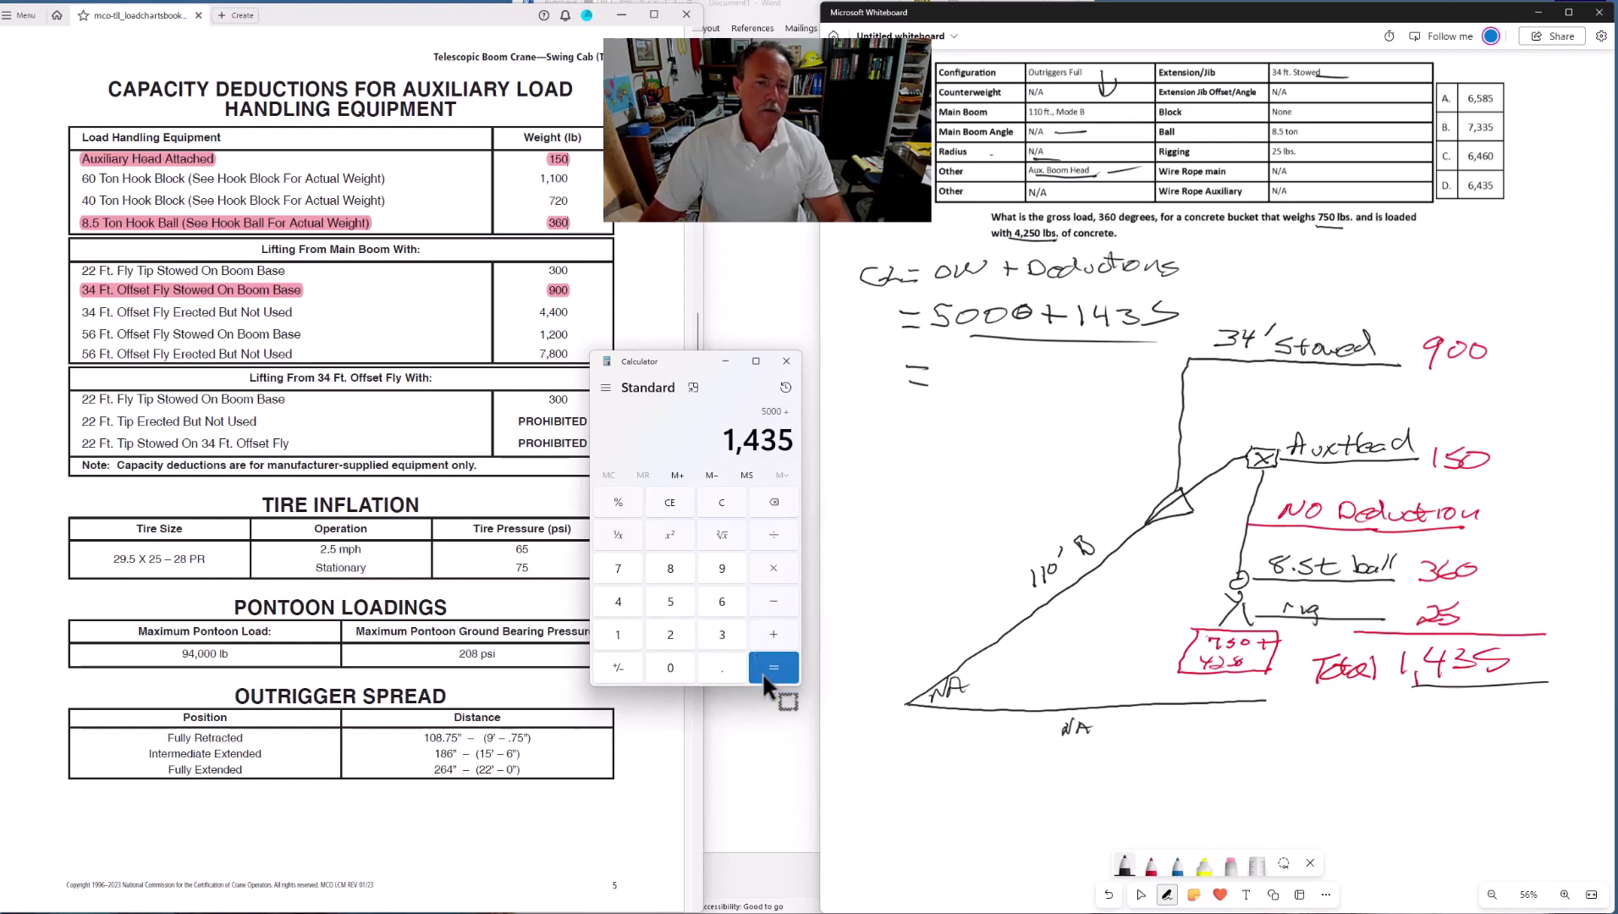
click(771, 668)
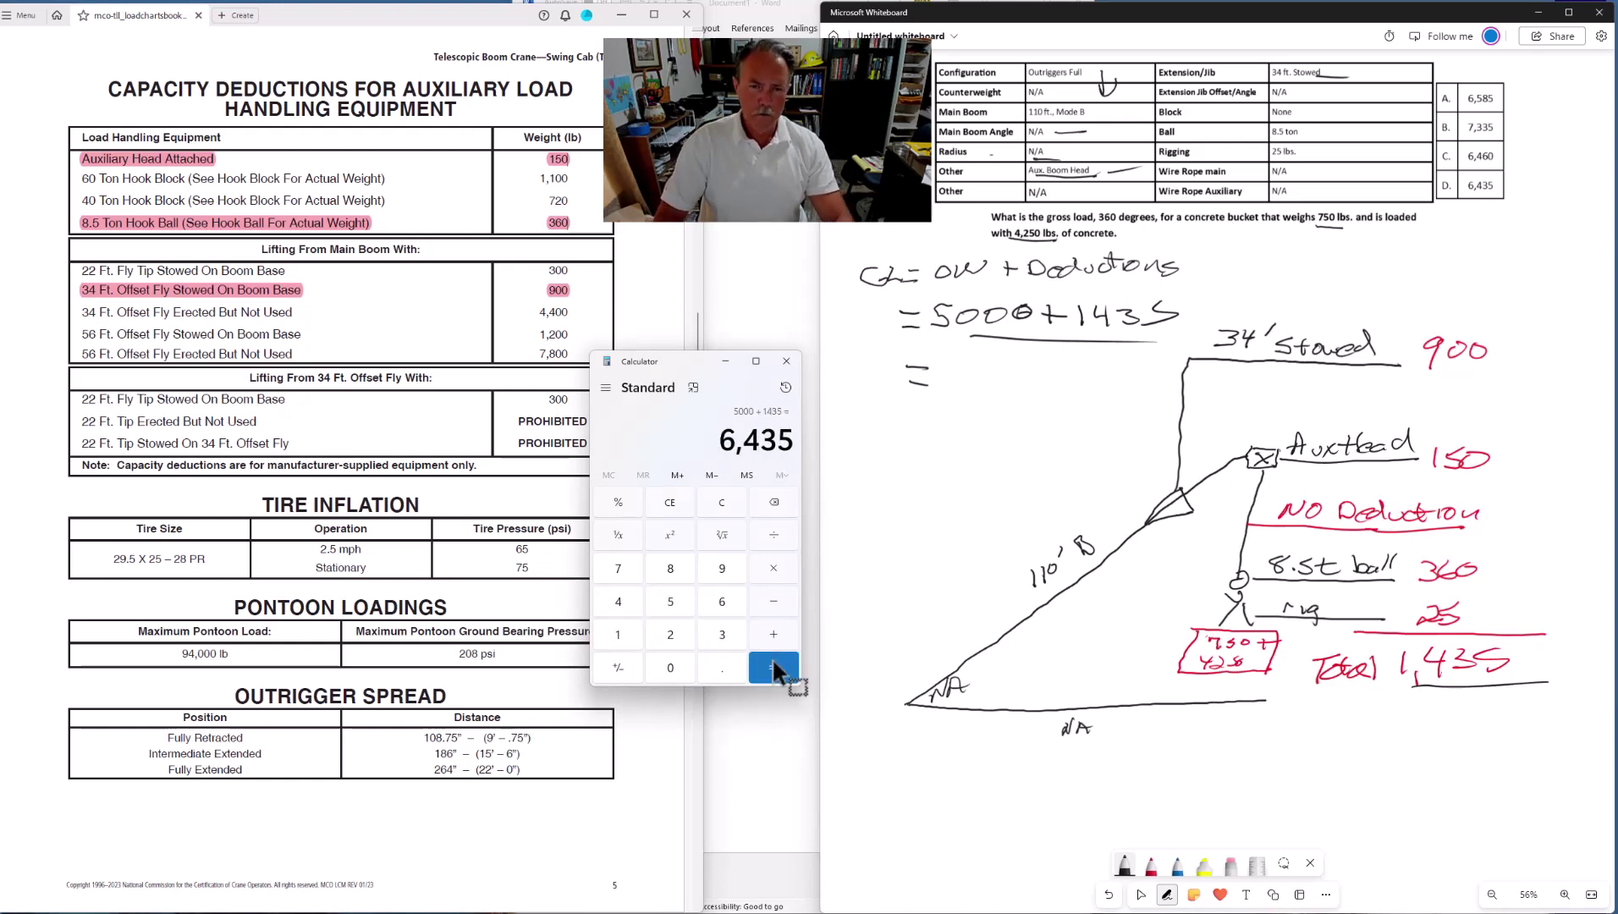
mouse_move(955, 364)
mouse_down()
mouse_move(948, 381)
mouse_move(984, 381)
mouse_move(980, 395)
mouse_move(1019, 381)
mouse_move(1004, 391)
mouse_move(1050, 410)
mouse_move(1105, 390)
mouse_up()
click(1137, 386)
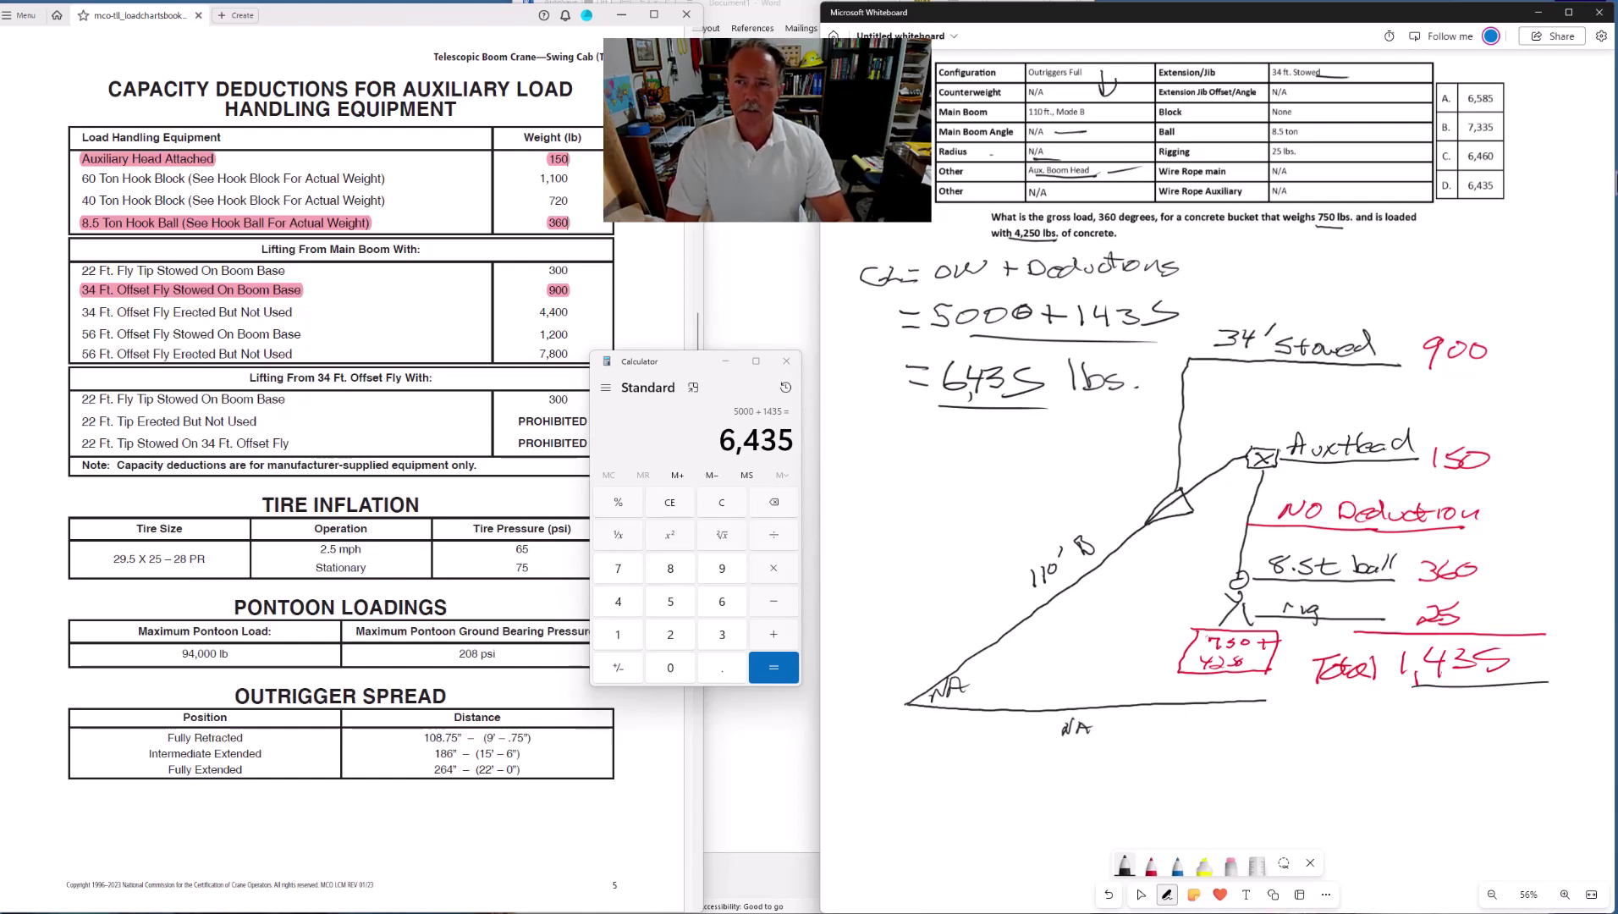
Circle answer D, then add 150 to check choice A's 6,585 and circle A
mouse_move(1488, 174)
mouse_down()
mouse_move(1514, 171)
mouse_move(1415, 193)
mouse_move(1495, 217)
mouse_move(1518, 178)
mouse_up()
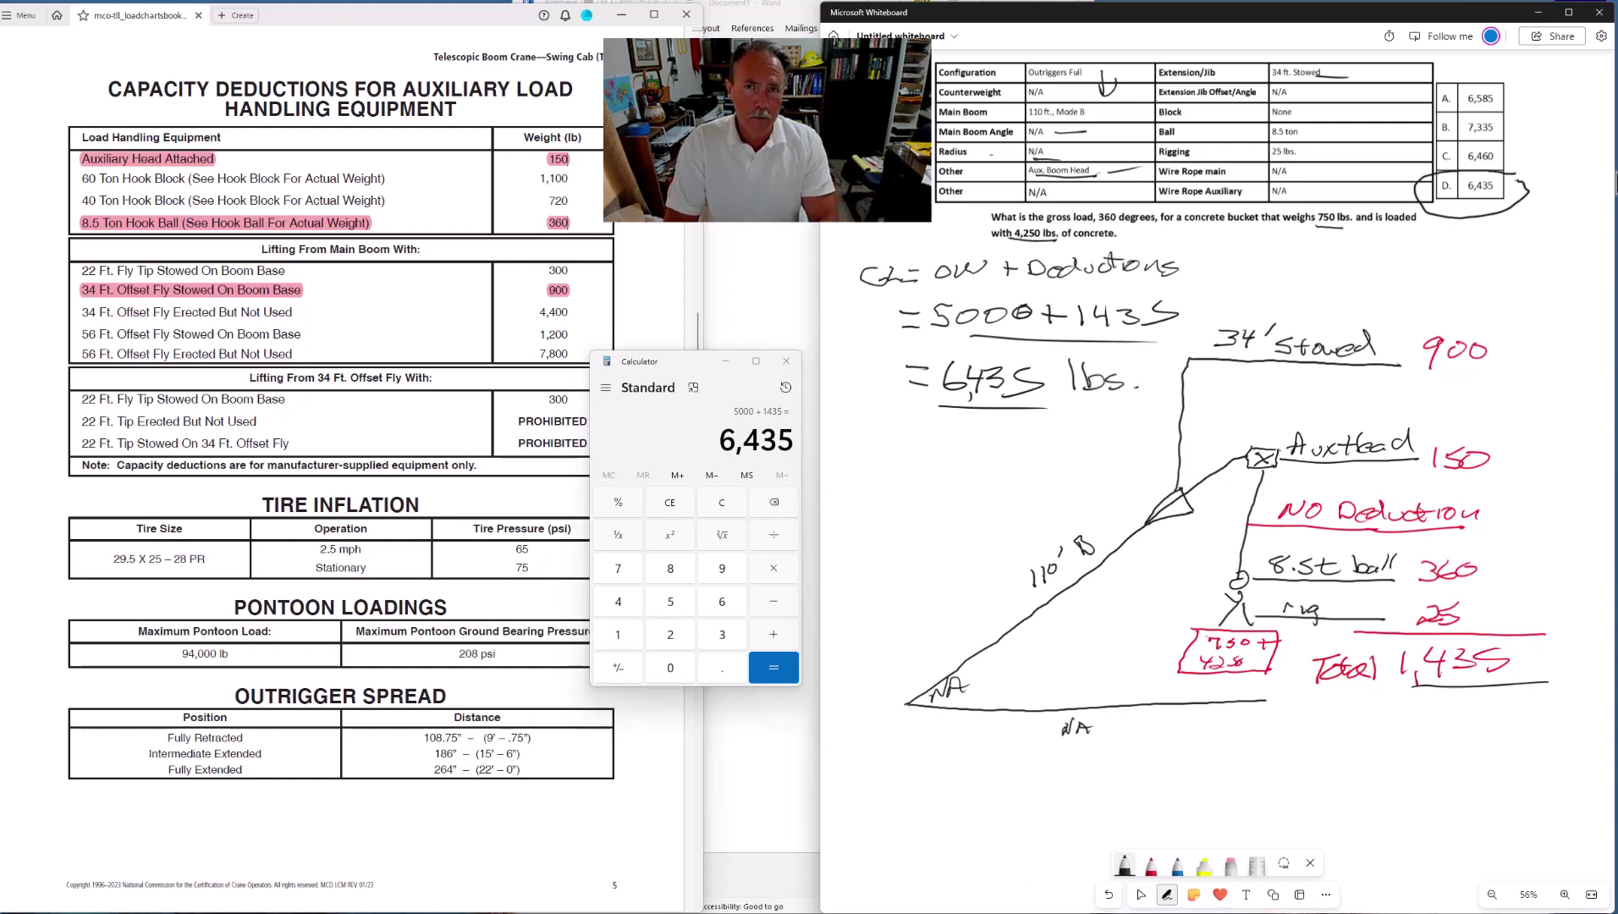
text(+150)
key(Return)
drag(1477, 76, 1521, 95)
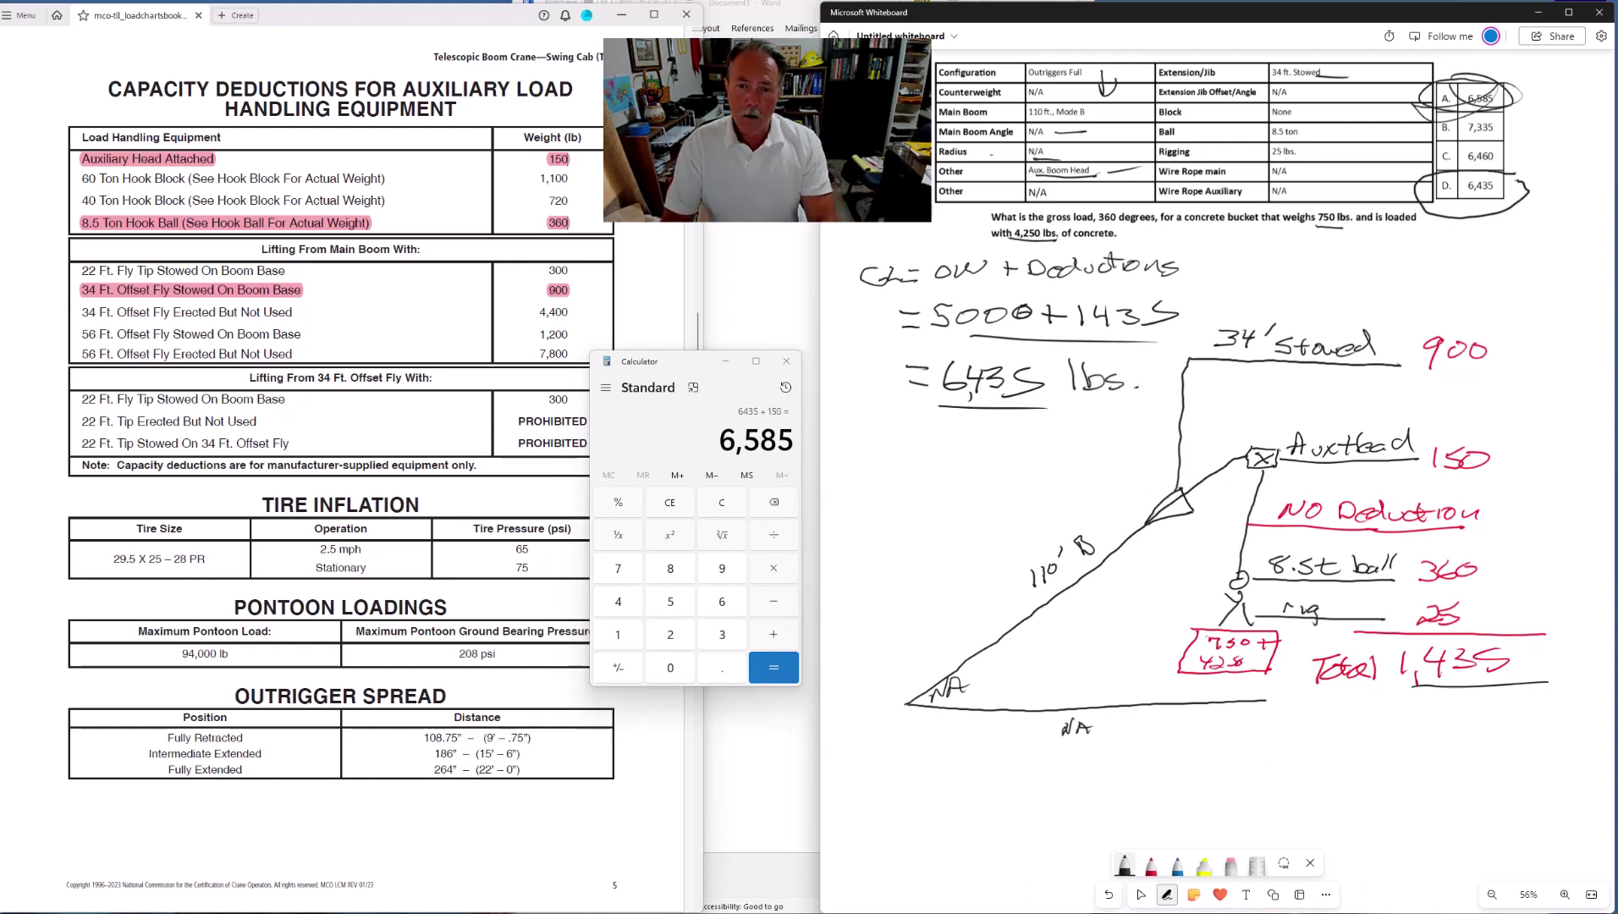